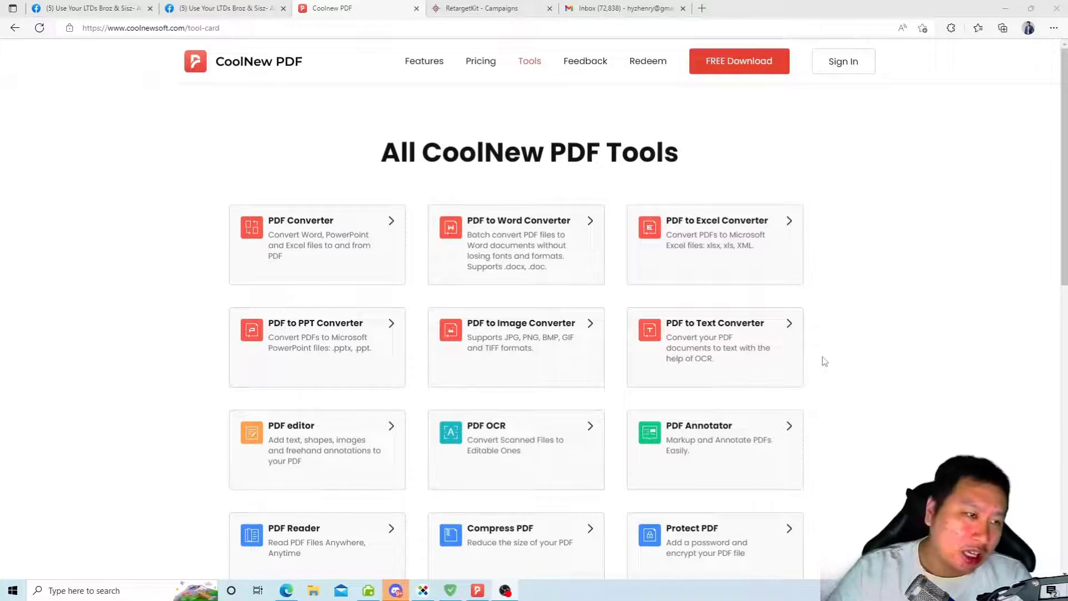
# Scroll up and down through the CoolNew PDF homepage
pyautogui.scroll(-4, 873, 275)
pyautogui.scroll(4, 872, 281)
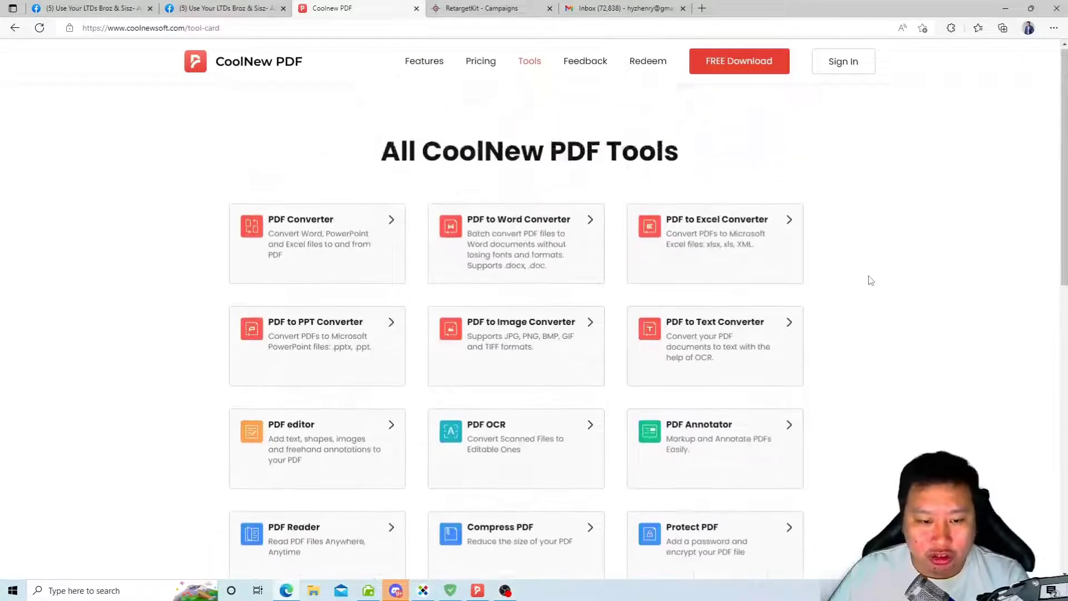
pyautogui.scroll(-3, 871, 280)
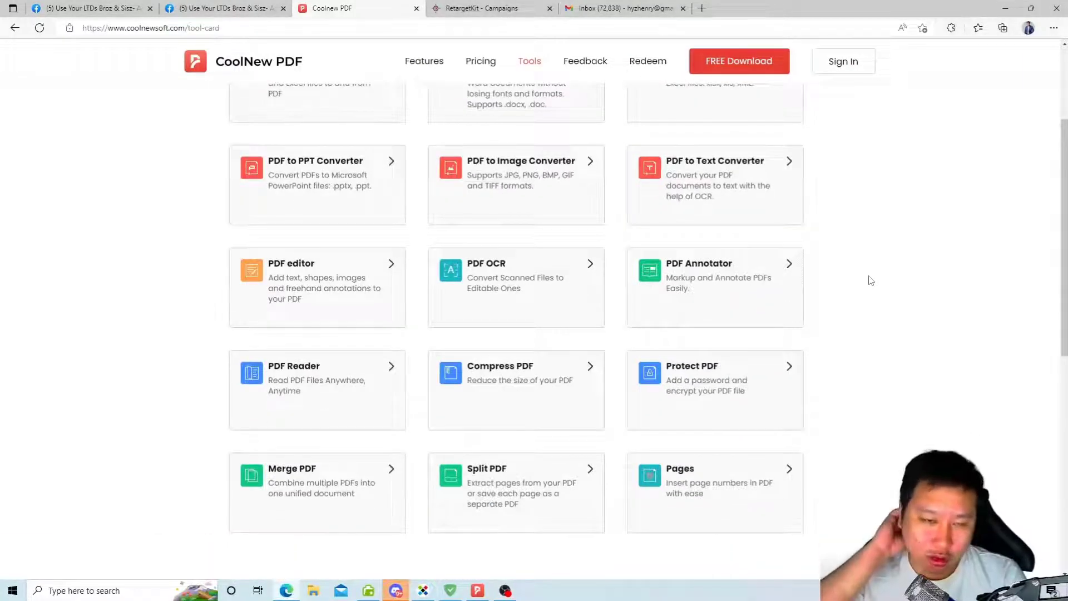
pyautogui.scroll(1, 872, 280)
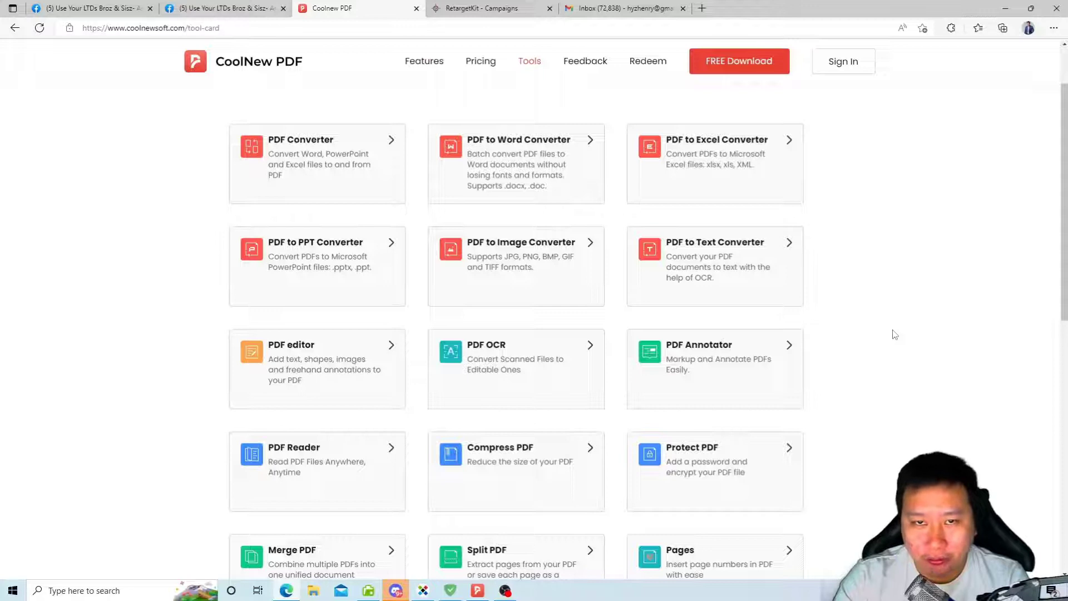
pyautogui.scroll(-1, 895, 335)
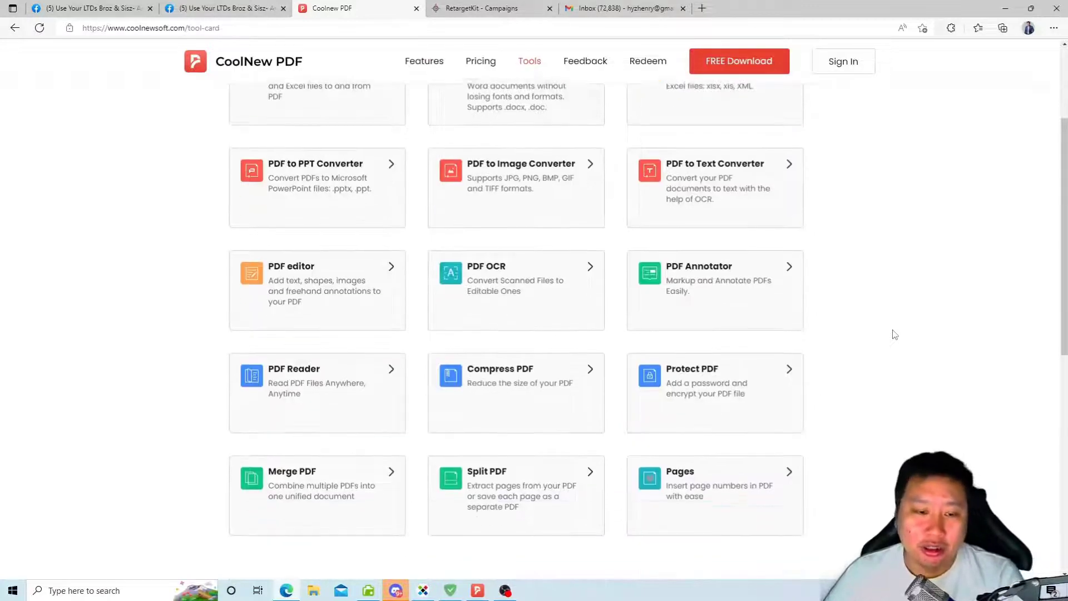
pyautogui.scroll(-1, 895, 334)
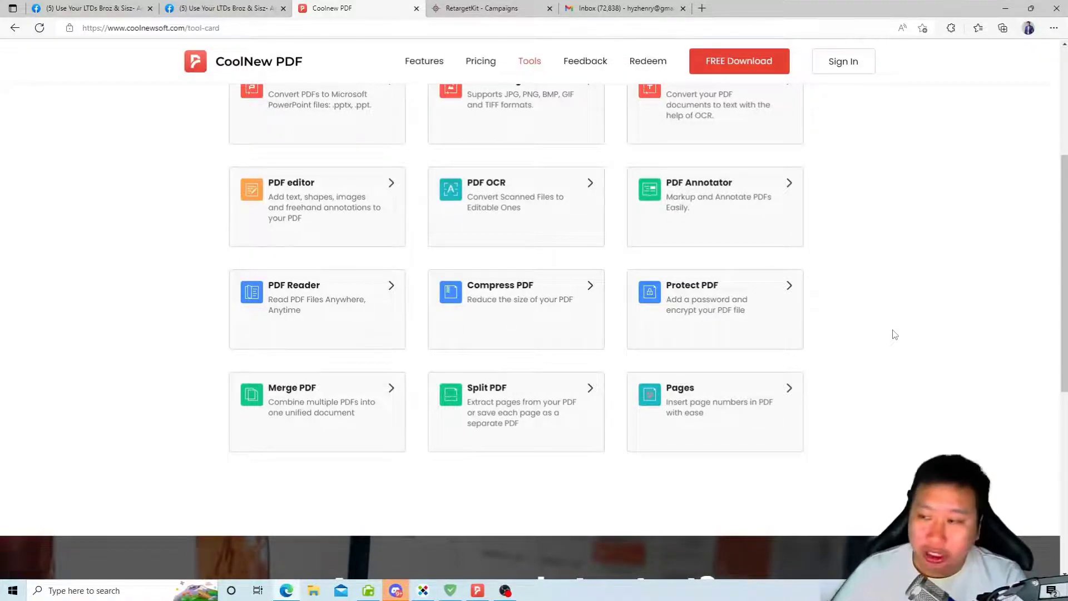
pyautogui.scroll(5, 896, 334)
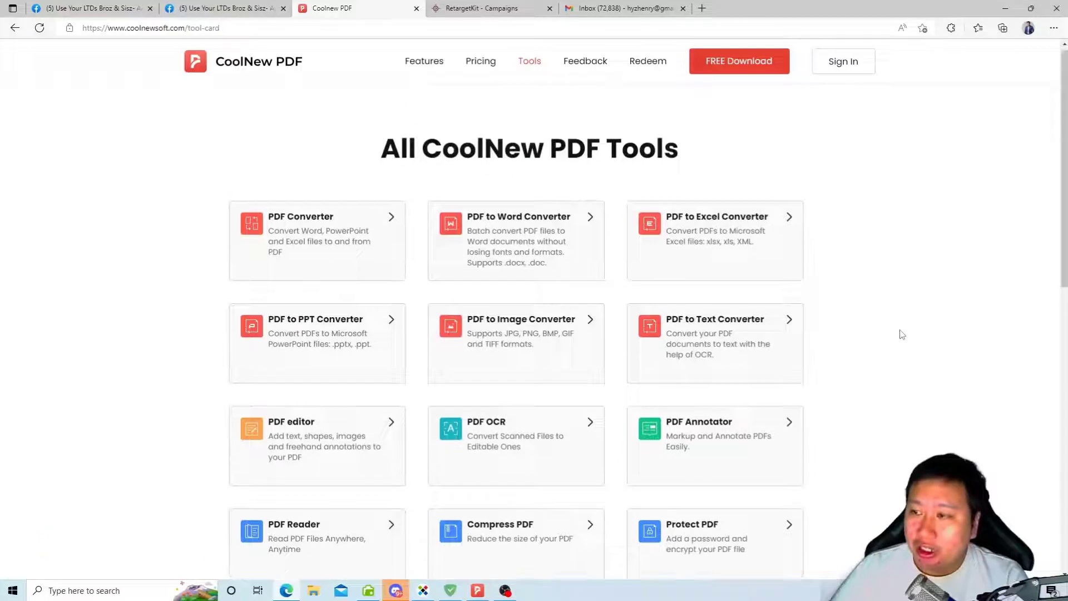
# Open Features and browse the Text Editing, Advanced Printing, Converter and Comments sections
pyautogui.click(425, 63)
pyautogui.scroll(-8, 479, 389)
pyautogui.scroll(3, 496, 386)
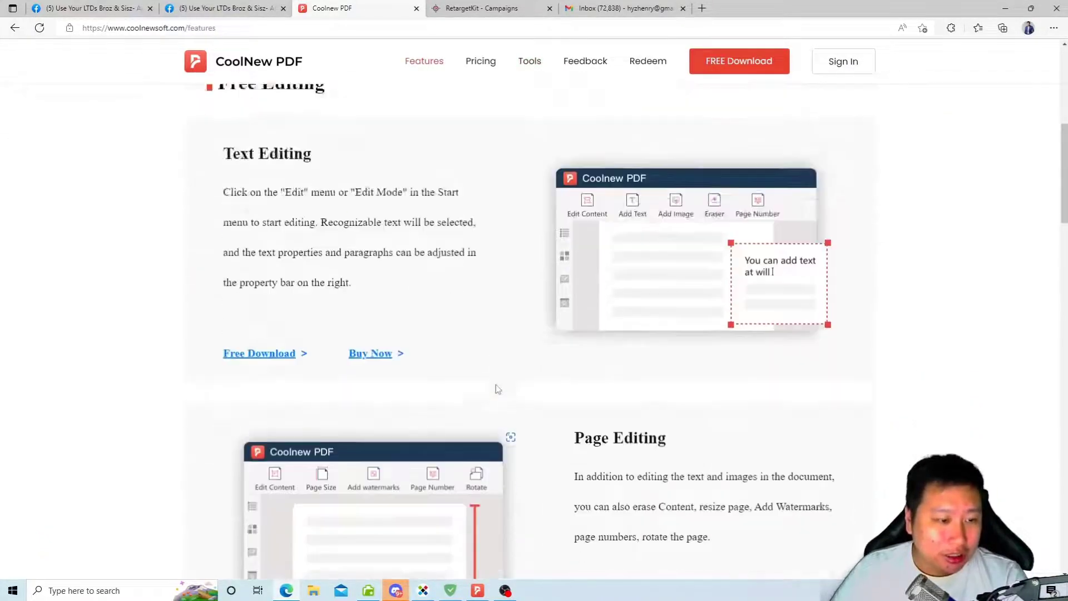
pyautogui.scroll(-10, 497, 389)
pyautogui.scroll(6, 496, 389)
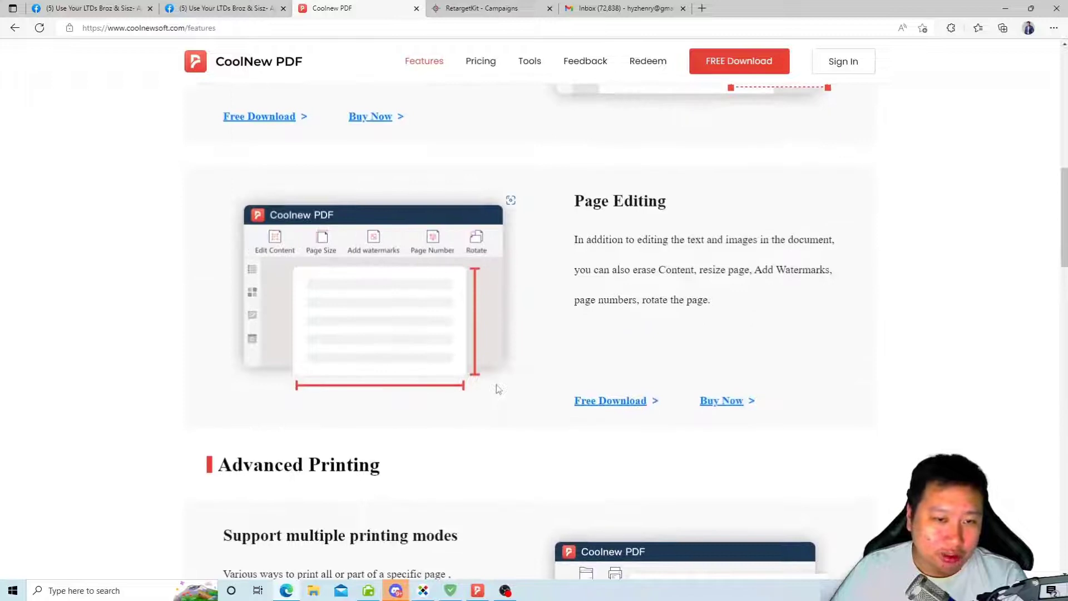
pyautogui.scroll(4, 497, 388)
pyautogui.scroll(-1, 497, 385)
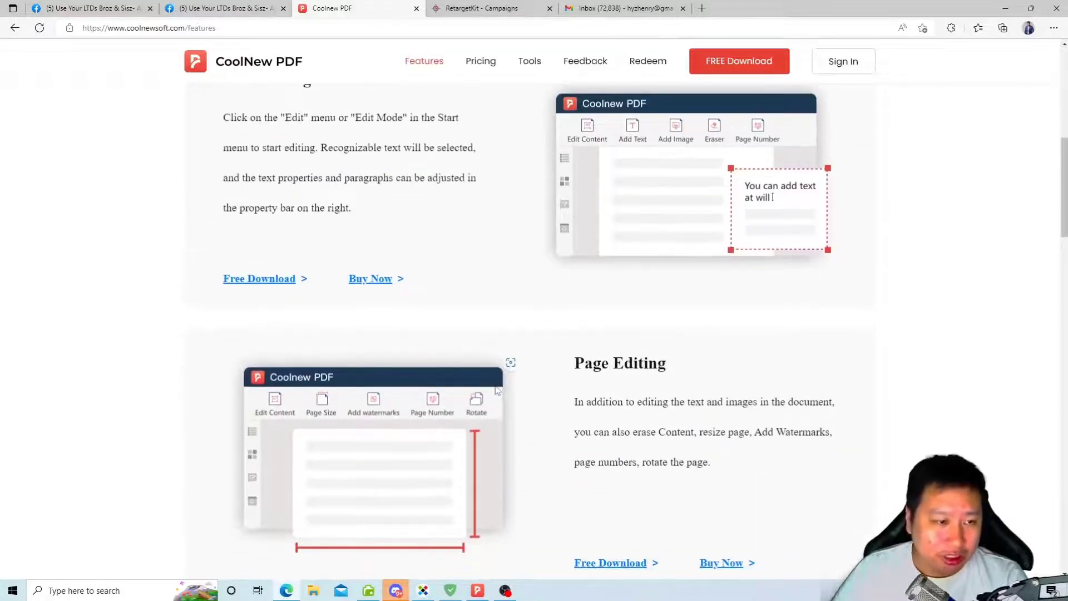
pyautogui.scroll(3, 495, 392)
pyautogui.scroll(-10, 493, 393)
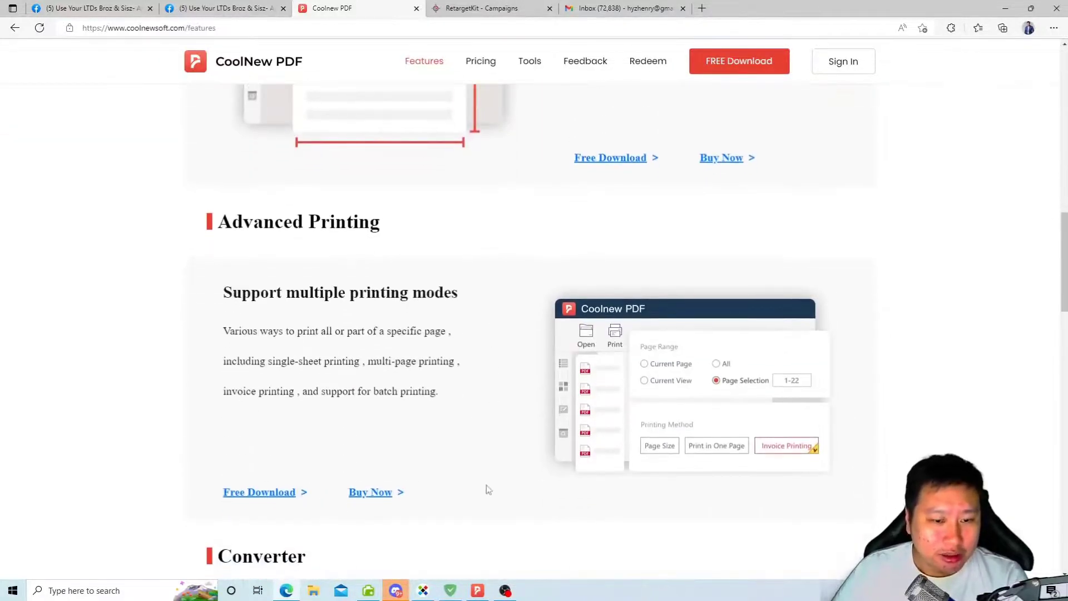
pyautogui.scroll(-1, 356, 425)
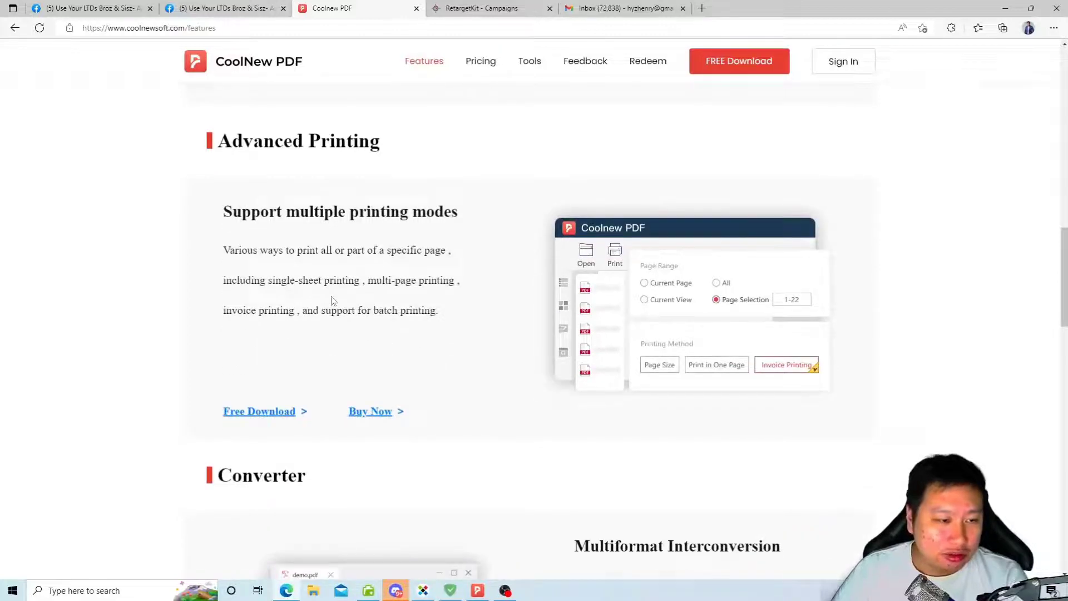
pyautogui.scroll(-1, 476, 356)
pyautogui.scroll(1, 527, 369)
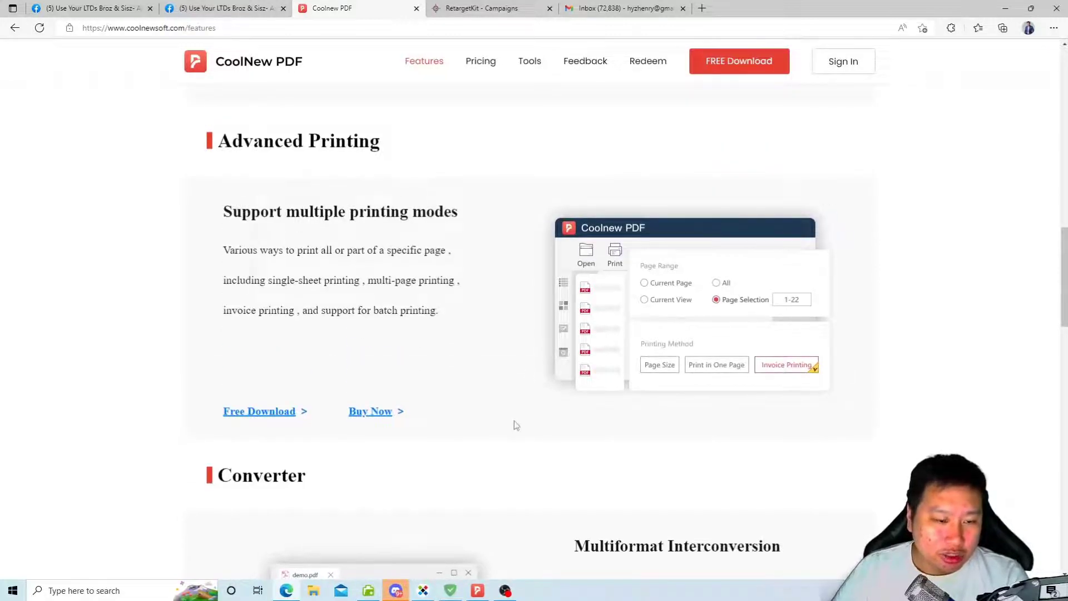
pyautogui.scroll(-1, 509, 423)
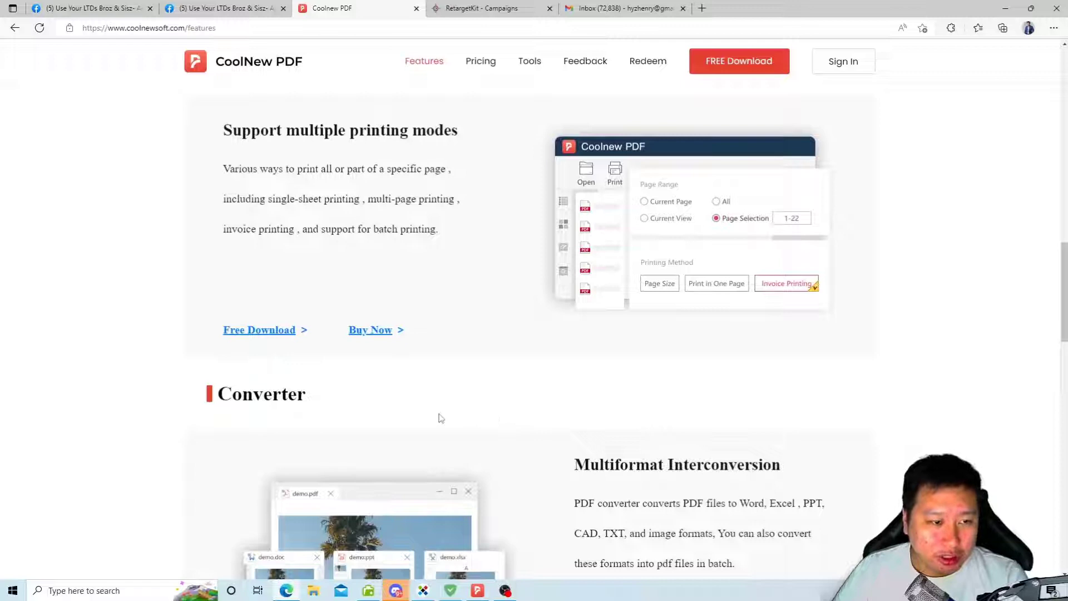
pyautogui.scroll(-8, 498, 410)
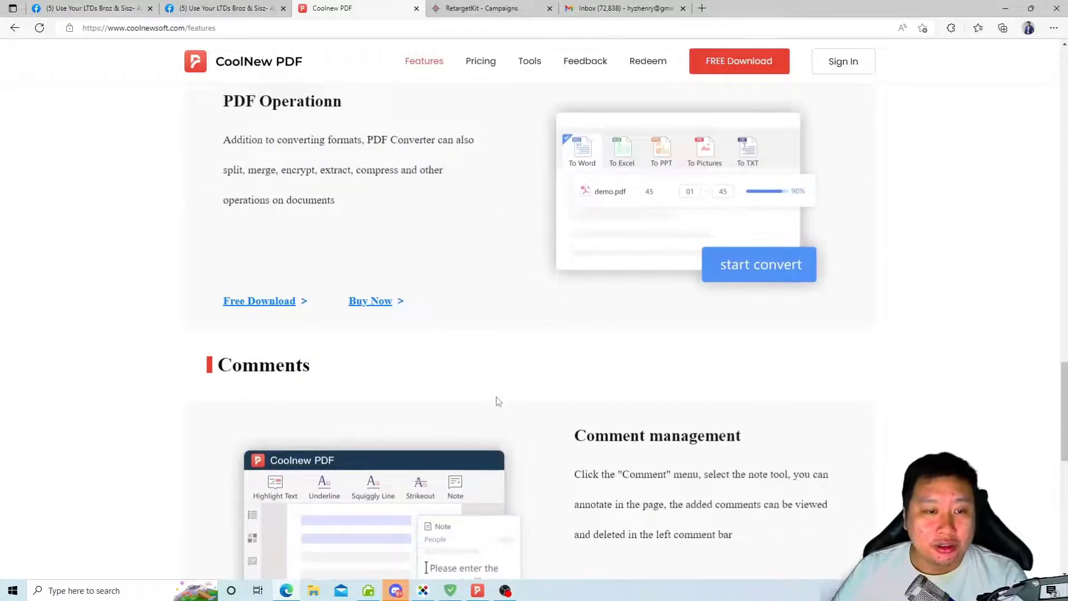
pyautogui.scroll(-7, 498, 402)
pyautogui.scroll(4, 499, 400)
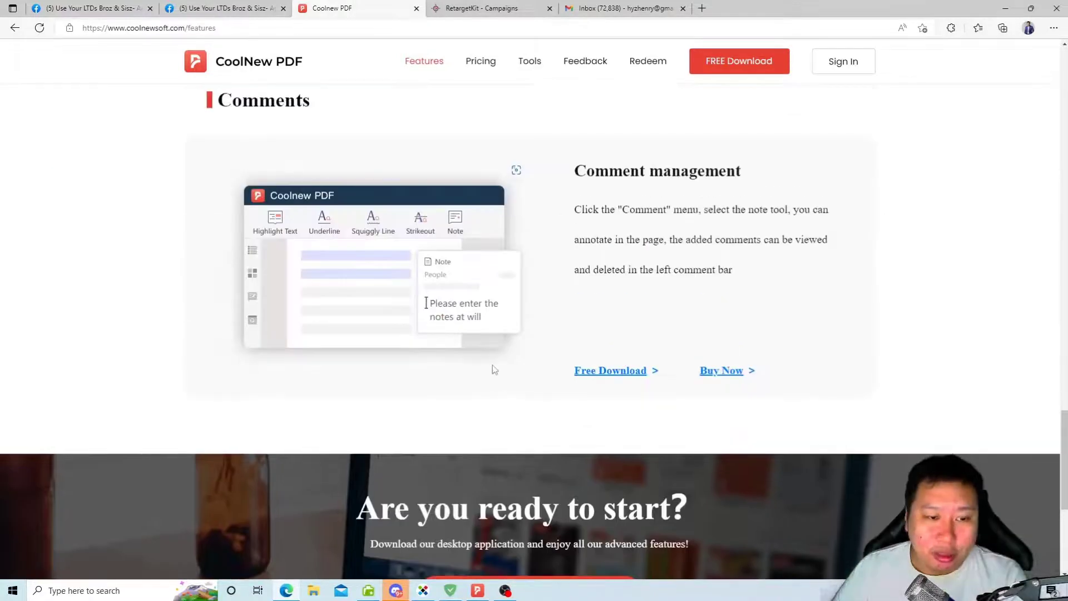
pyautogui.scroll(5, 504, 351)
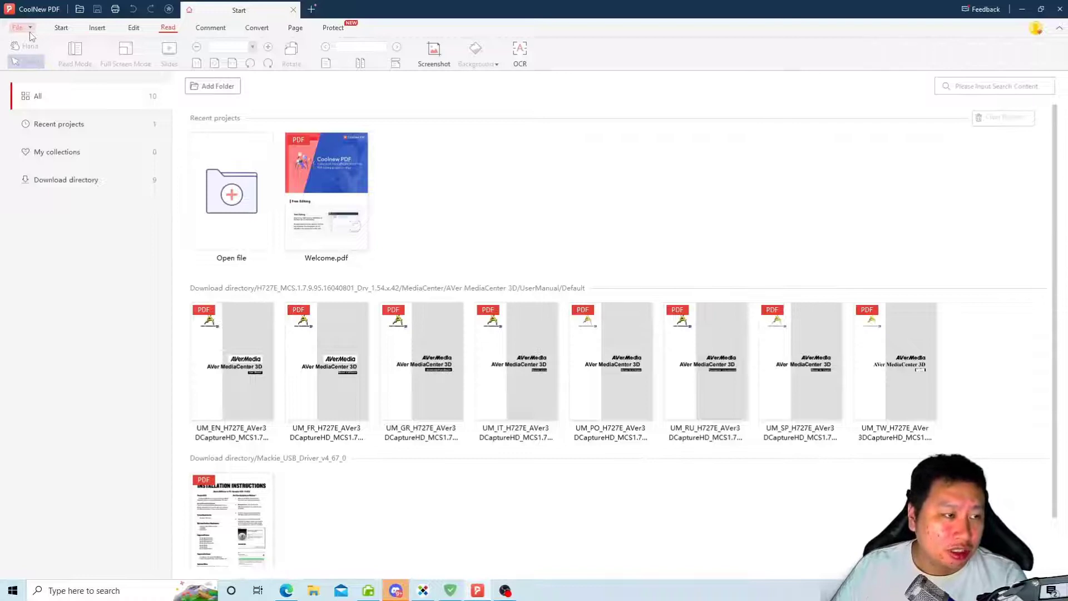
# View the Start and Insert tool tabs, then open and close a New tab twice
pyautogui.click(63, 30)
pyautogui.click(96, 34)
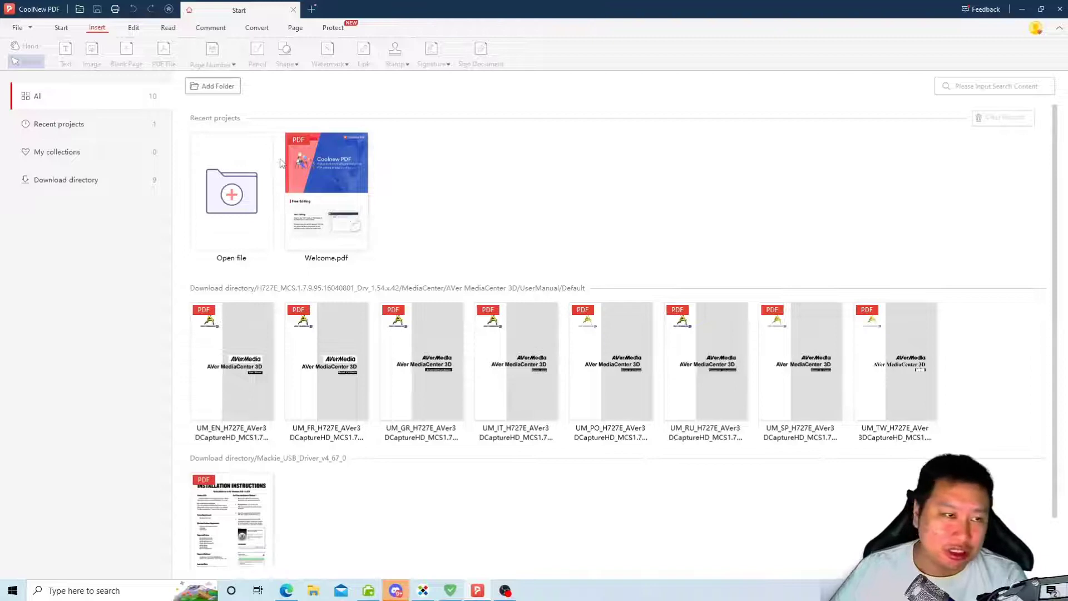
pyautogui.click(312, 9)
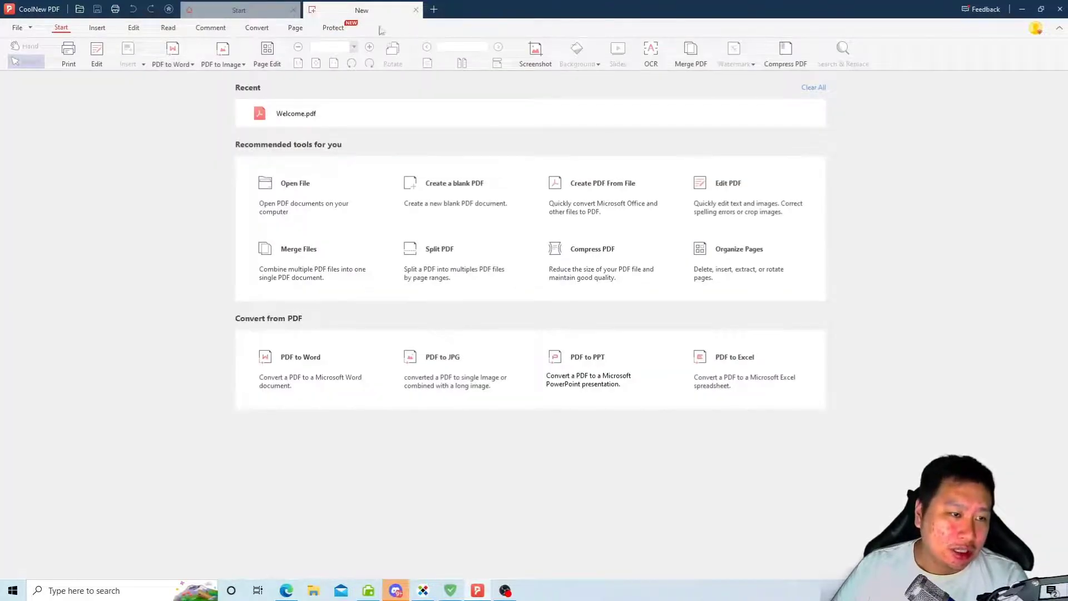
pyautogui.click(417, 10)
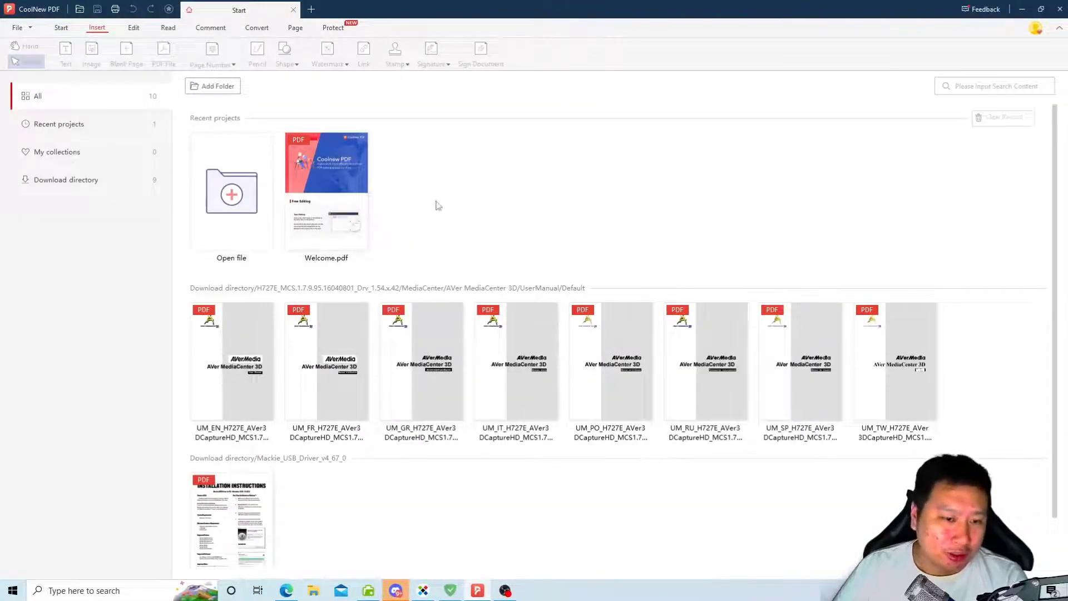
pyautogui.click(311, 10)
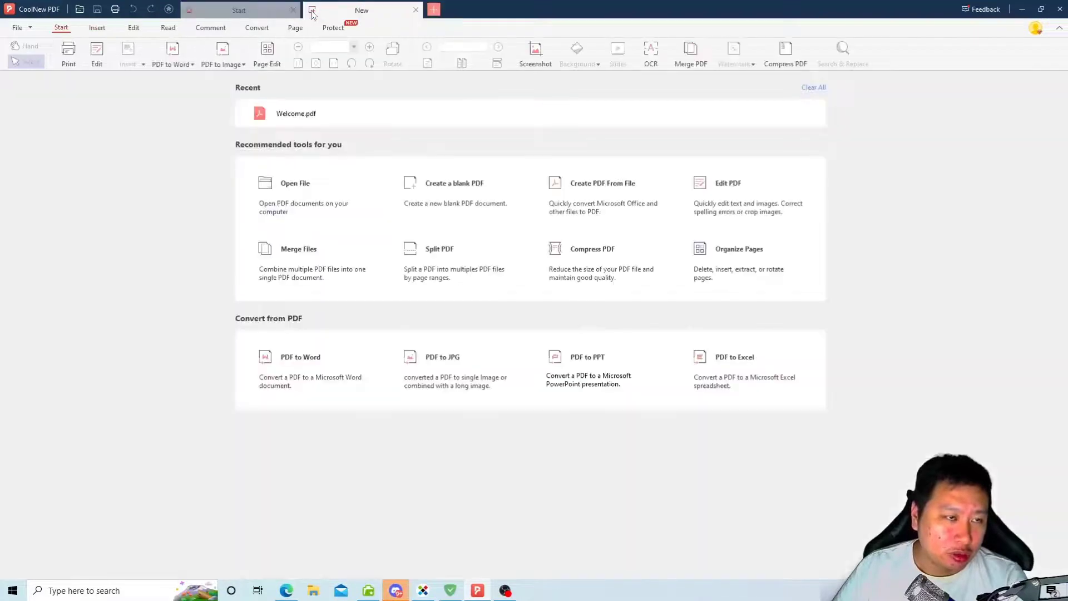
pyautogui.click(416, 12)
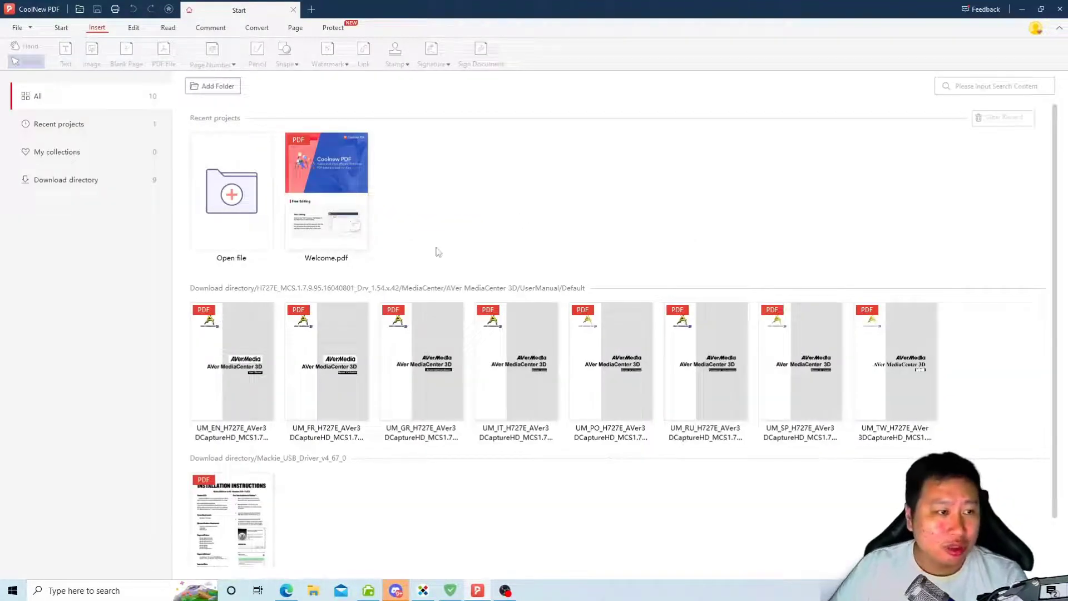
pyautogui.click(326, 176)
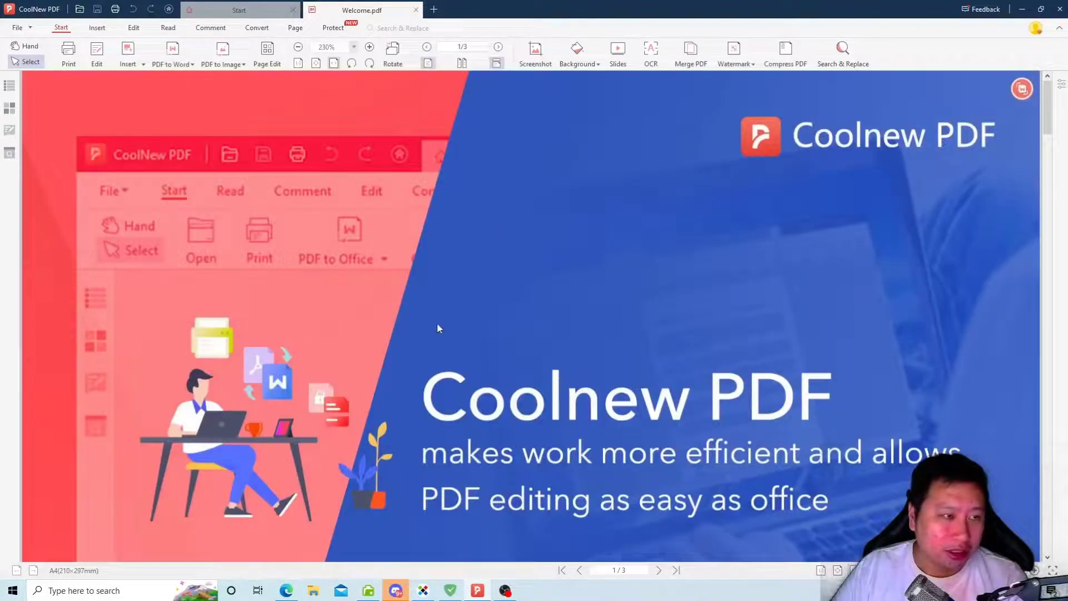
pyautogui.scroll(-5, 615, 385)
pyautogui.scroll(5, 614, 385)
pyautogui.scroll(-1, 614, 385)
pyautogui.scroll(1, 509, 356)
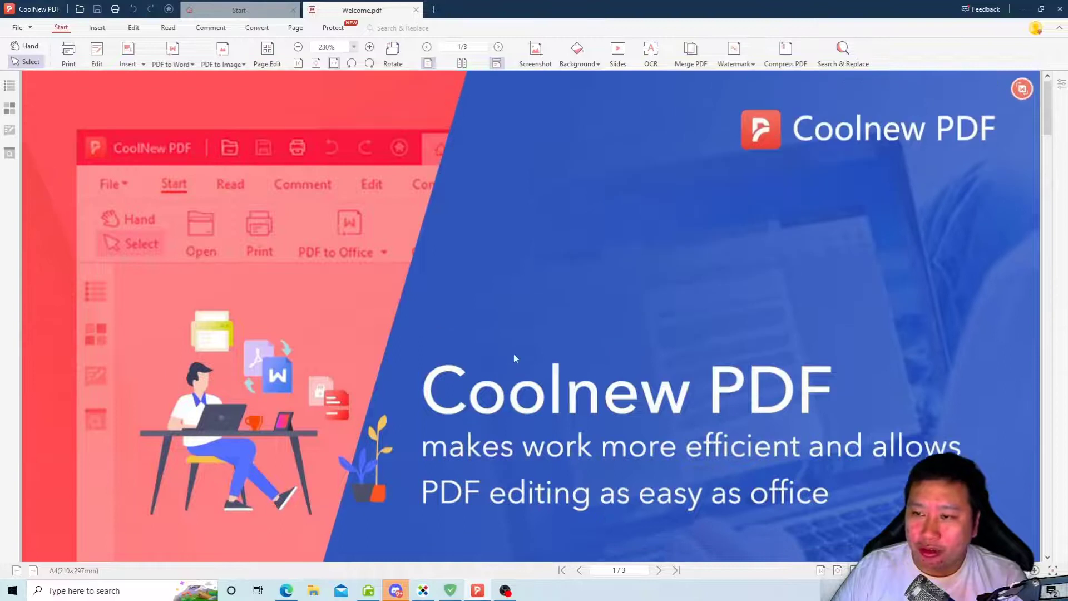
pyautogui.click(443, 288)
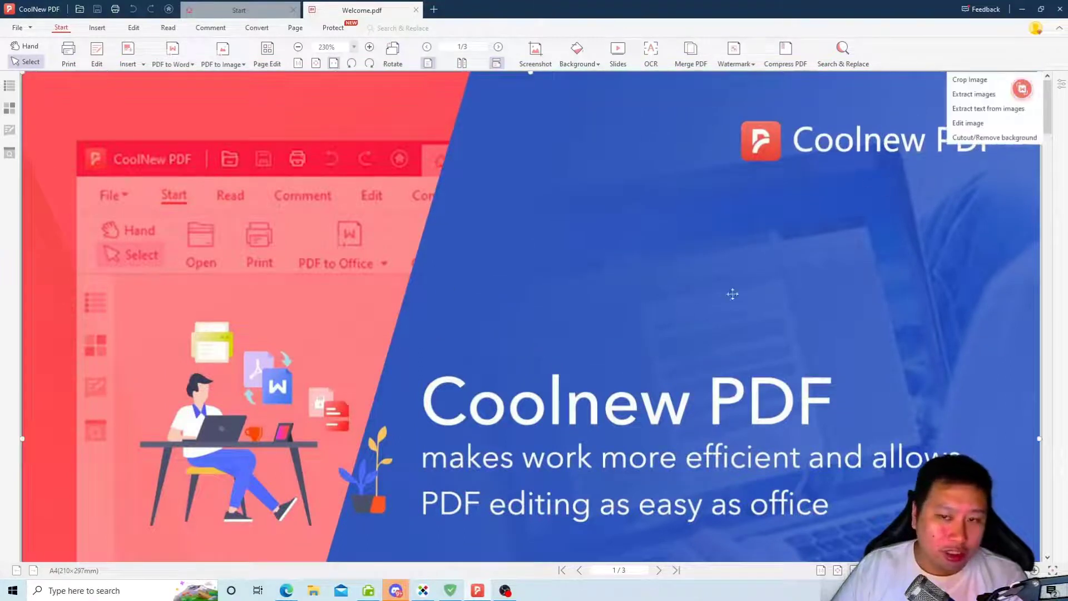
pyautogui.scroll(-5, 658, 336)
pyautogui.scroll(5, 659, 338)
pyautogui.scroll(-15, 659, 339)
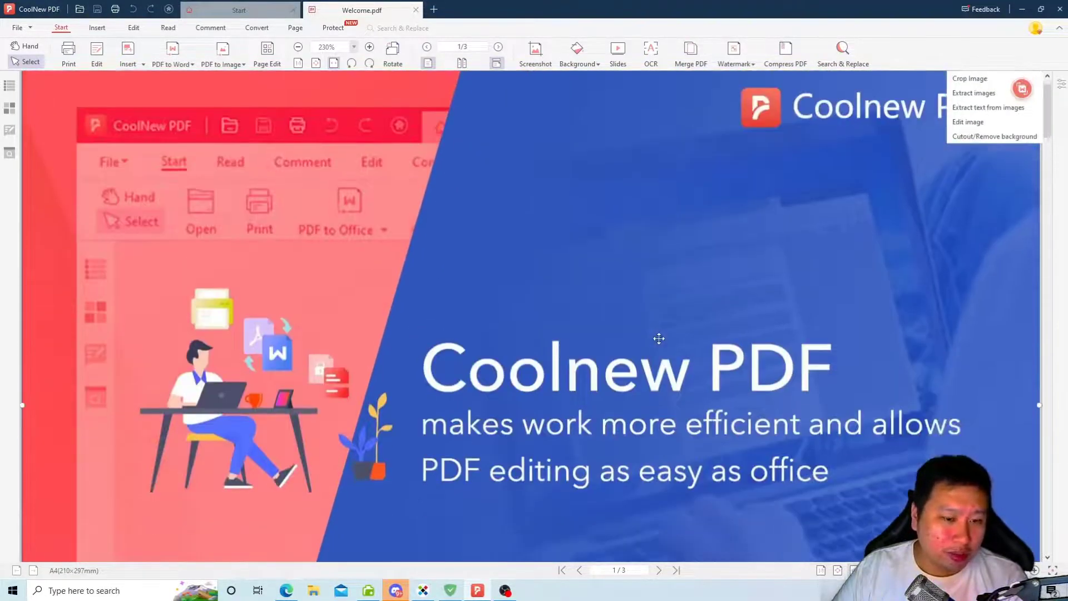
pyautogui.scroll(15, 659, 339)
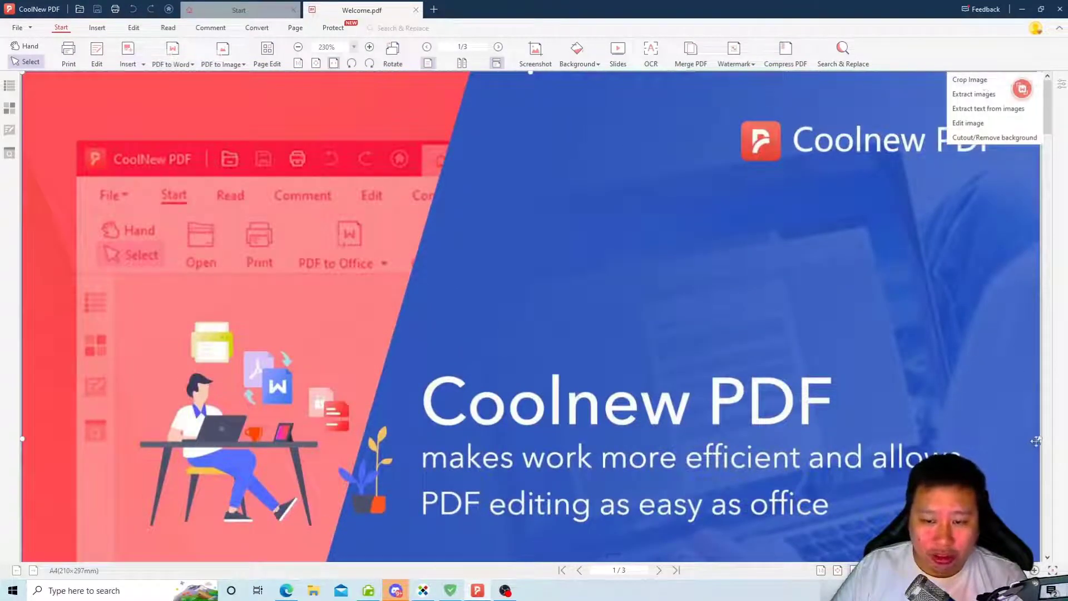
pyautogui.moveTo(1039, 439); pyautogui.dragTo(972, 439)
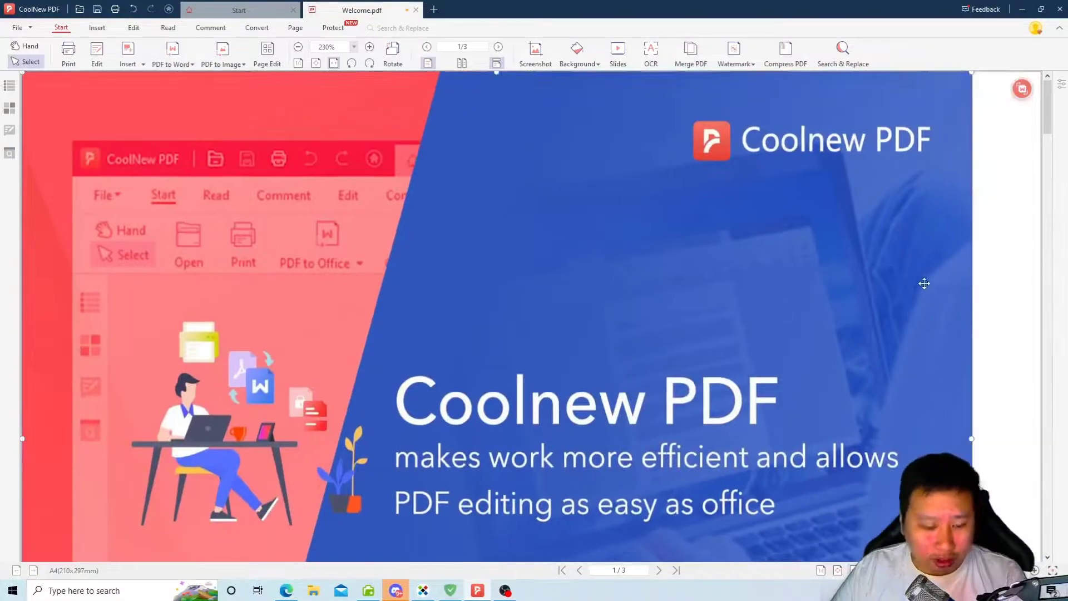
pyautogui.hotkey('ctrl', 'z')
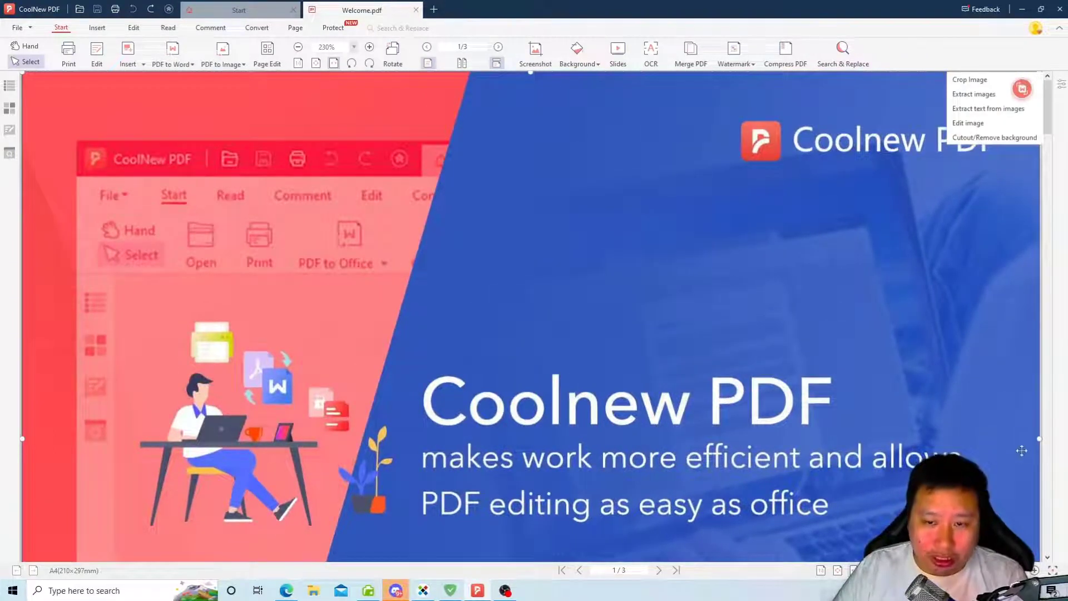
pyautogui.click(953, 79)
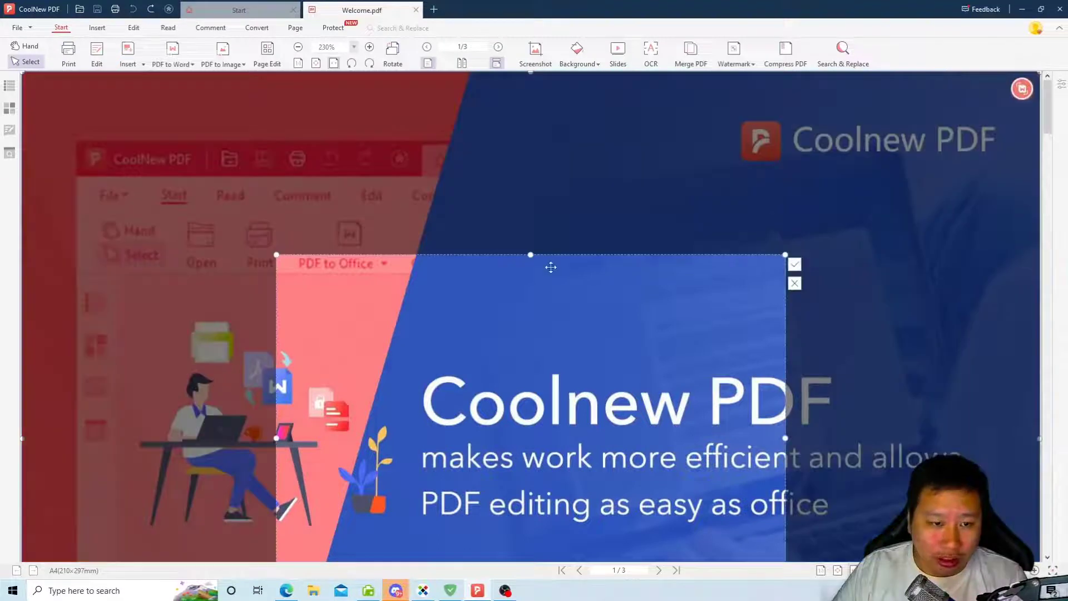
pyautogui.moveTo(549, 267); pyautogui.dragTo(737, 294)
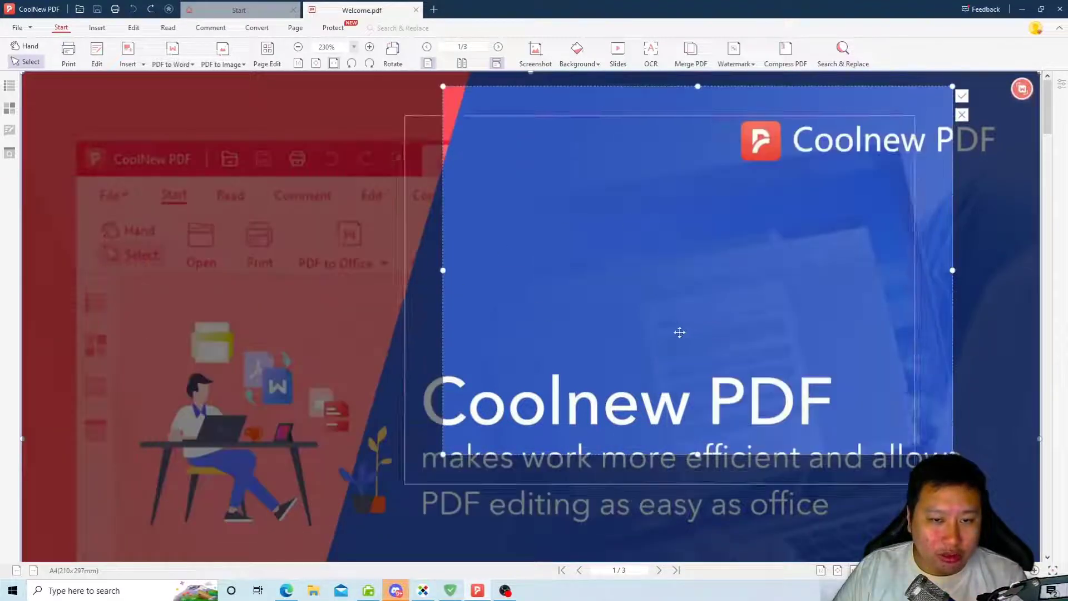
pyautogui.moveTo(679, 331); pyautogui.dragTo(644, 360)
# Run Extract text from images on the welcome picture, then close the OCR window
pyautogui.click(920, 144)
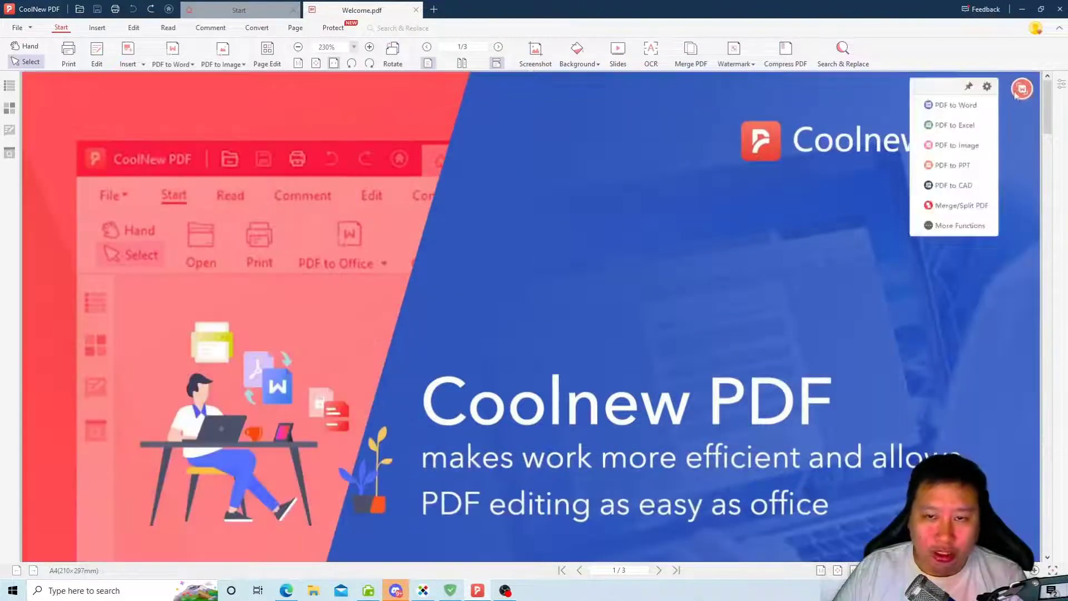
pyautogui.click(835, 334)
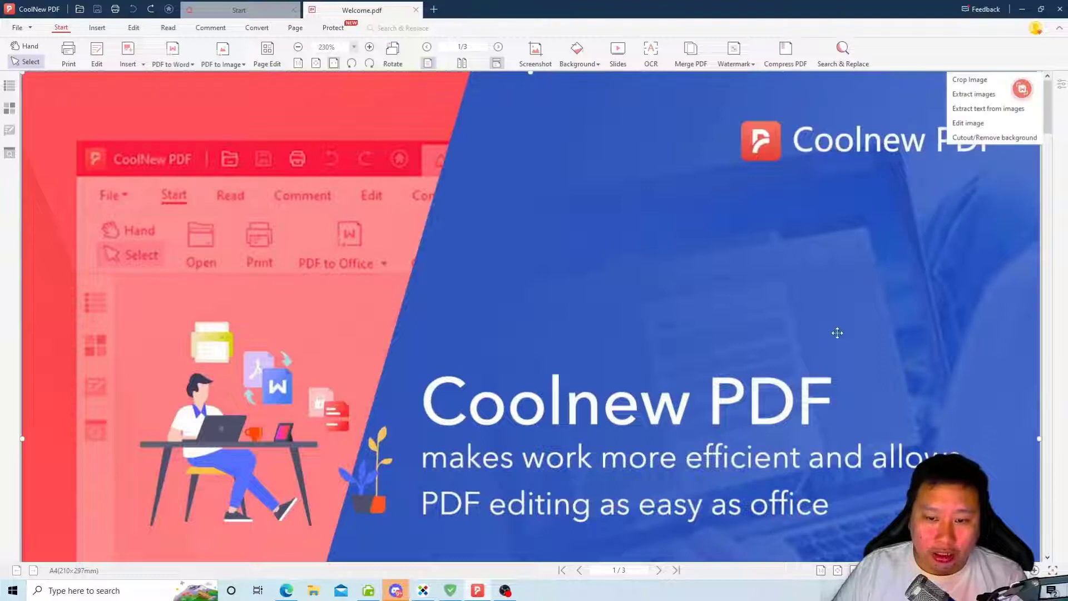
pyautogui.click(972, 111)
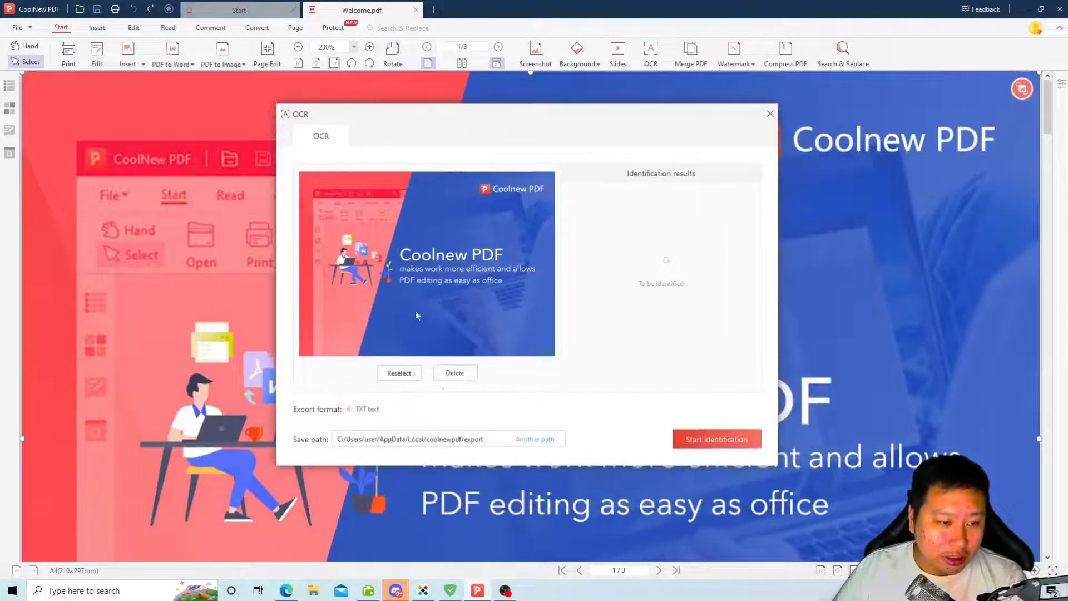
pyautogui.click(695, 442)
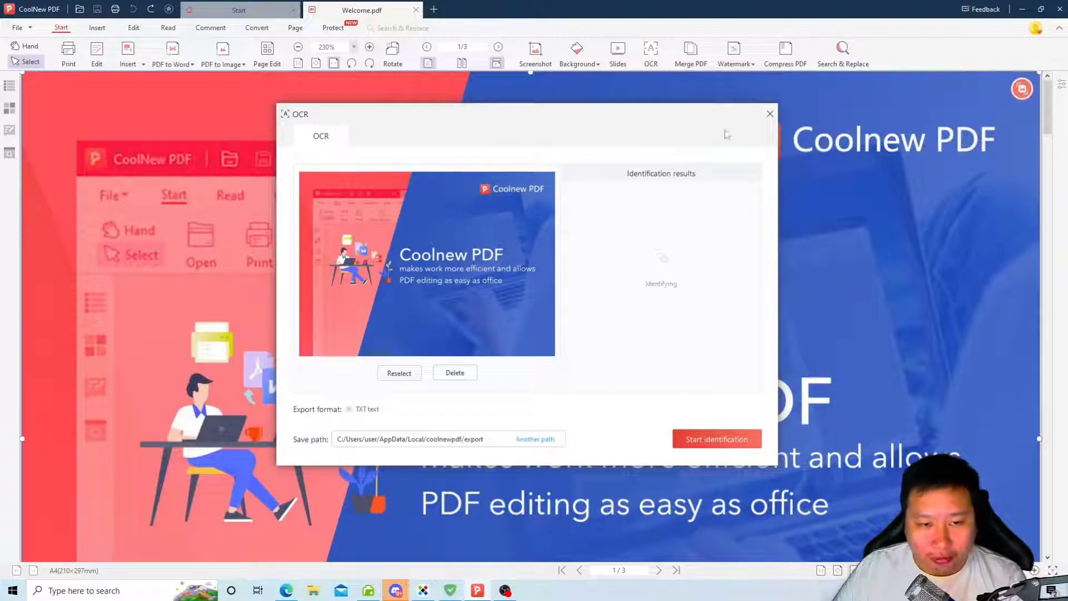
pyautogui.click(771, 115)
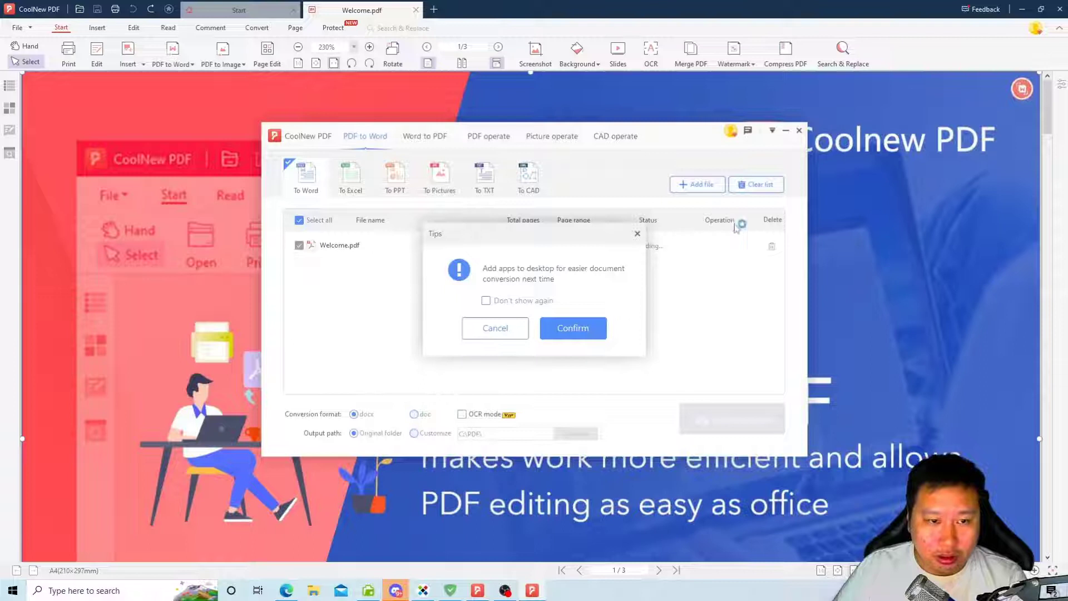
# Close the converter and open Edit image for the page picture
pyautogui.click(495, 328)
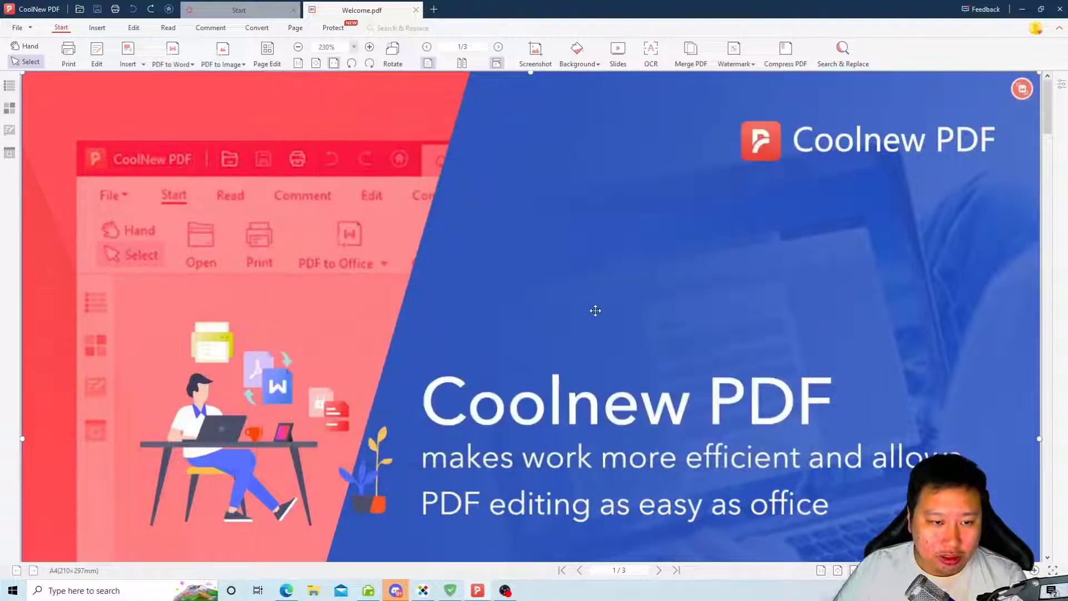
pyautogui.moveTo(1023, 88)
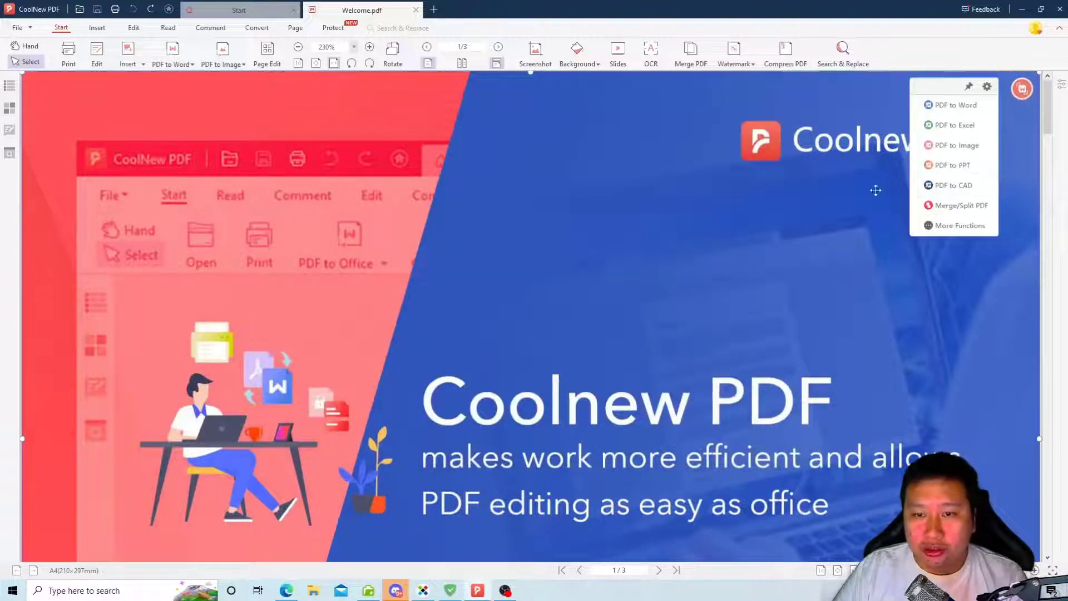
pyautogui.rightClick(949, 75)
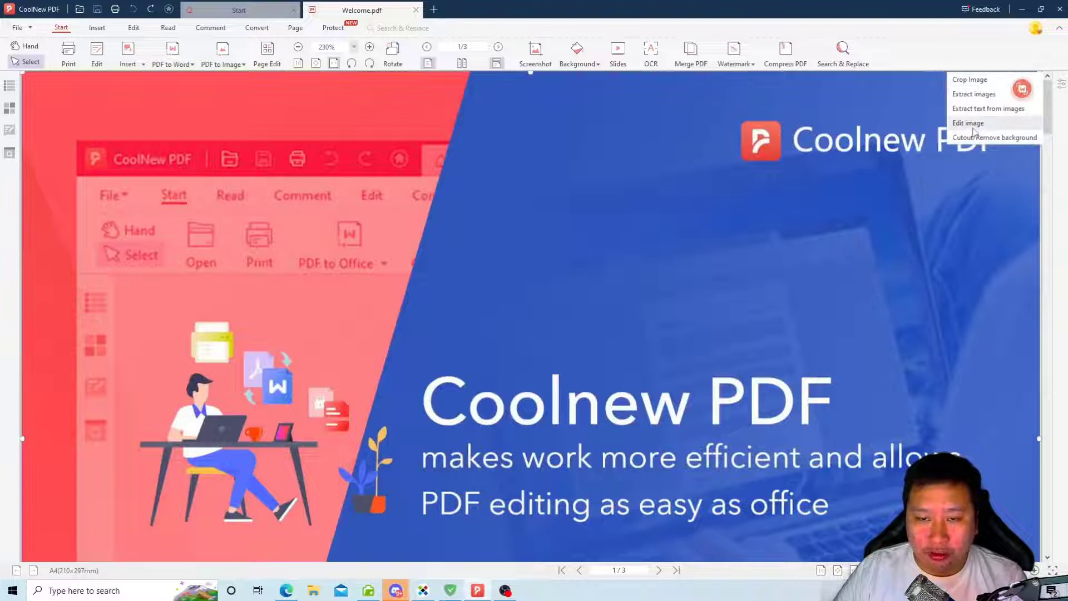
pyautogui.click(969, 125)
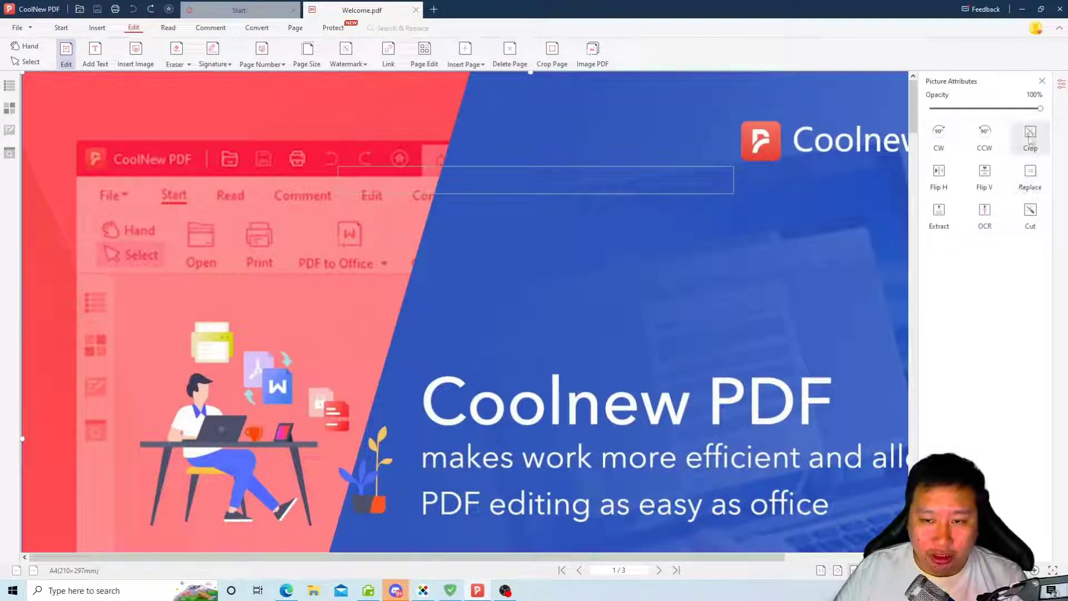
# Rotate the picture CW and CCW, and flip it horizontally and vertically back to upright
pyautogui.click(939, 137)
pyautogui.click(986, 138)
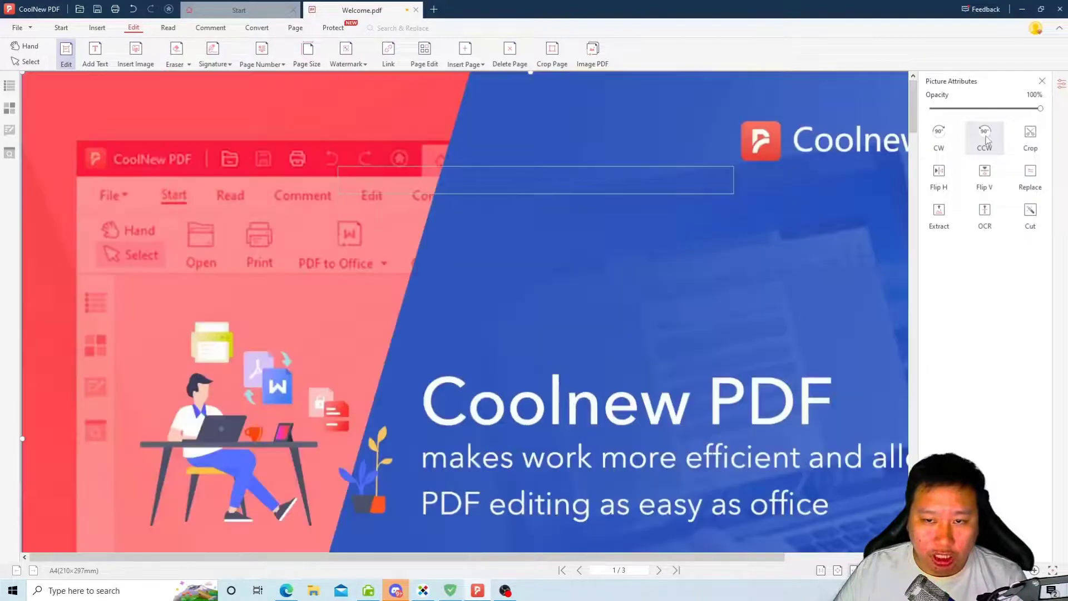
pyautogui.click(940, 175)
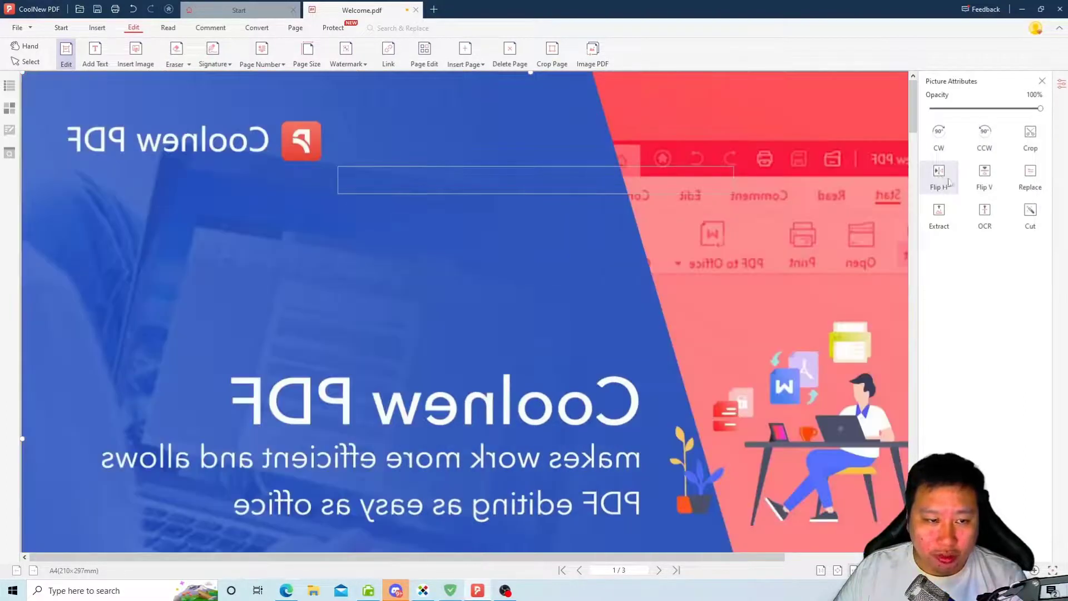
pyautogui.click(985, 177)
pyautogui.click(985, 177)
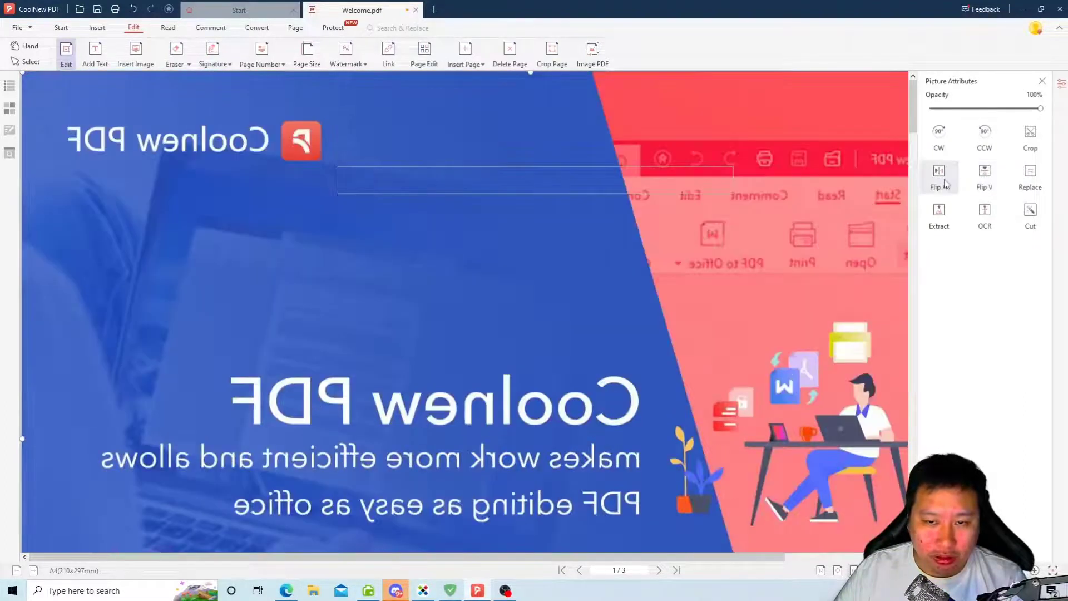
pyautogui.click(946, 184)
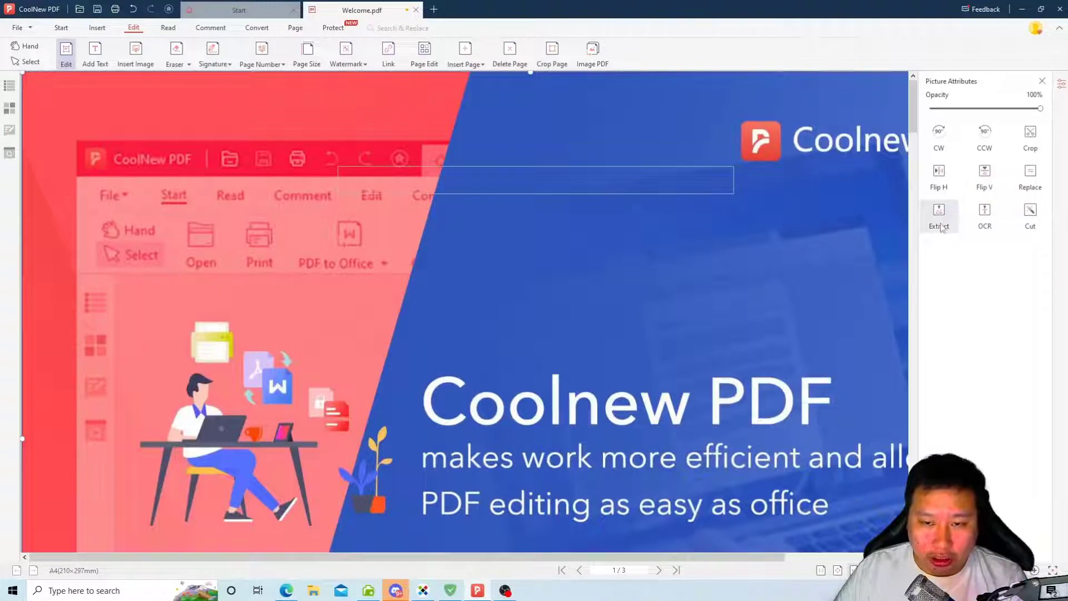
# Cancel extracting the picture as an image file and close Picture Attributes
pyautogui.click(940, 223)
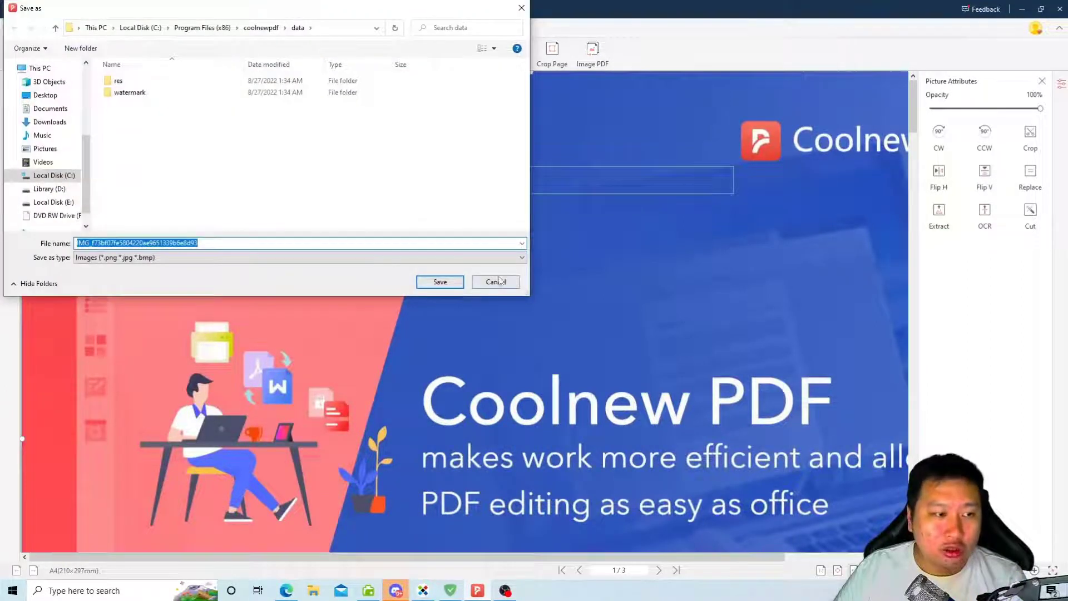
pyautogui.click(516, 280)
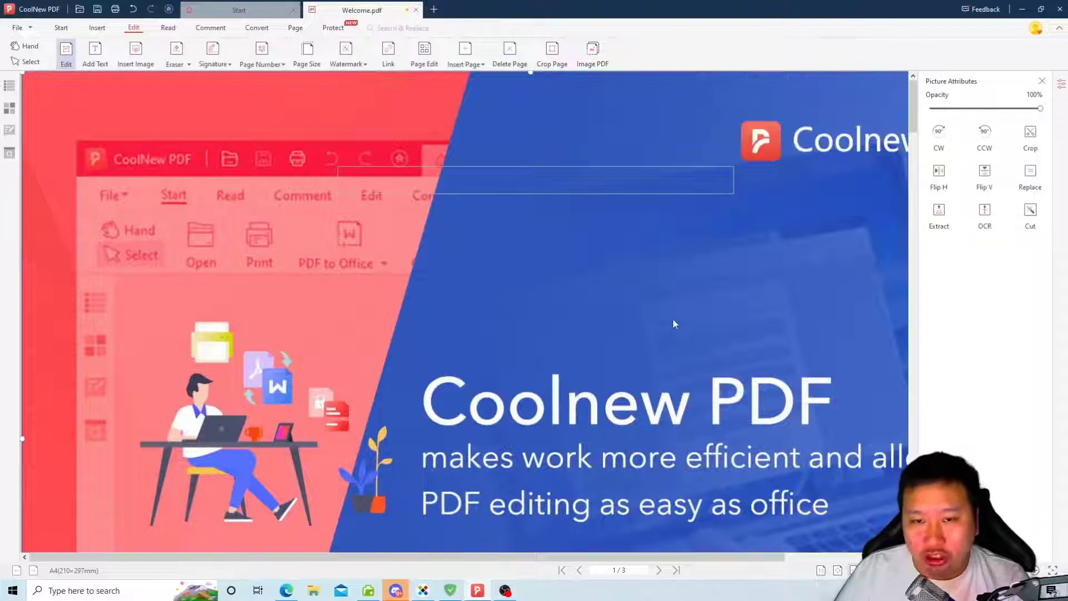
pyautogui.click(1042, 82)
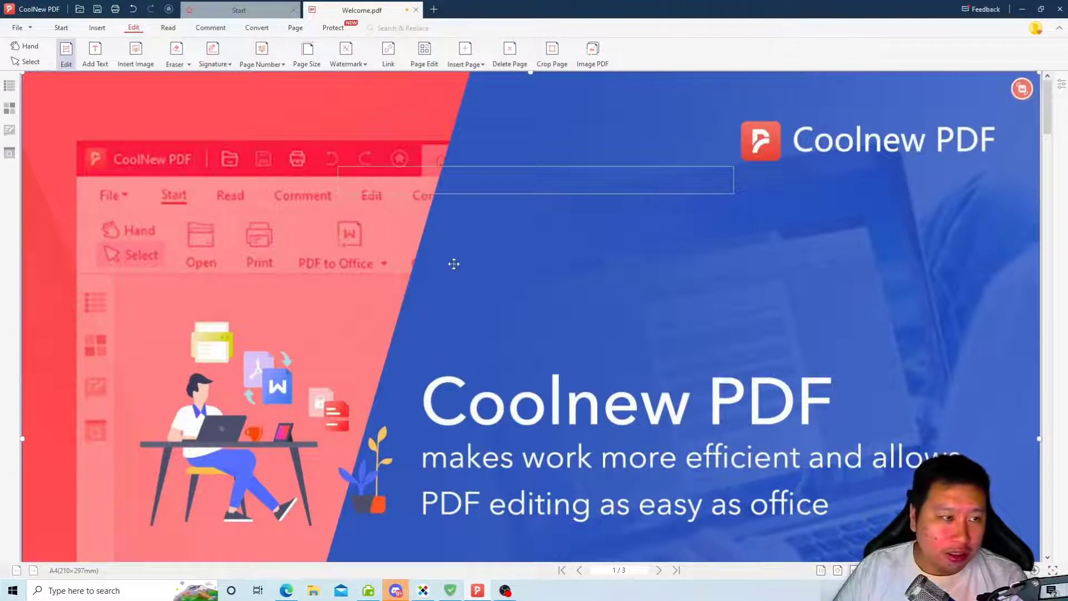
pyautogui.click(219, 65)
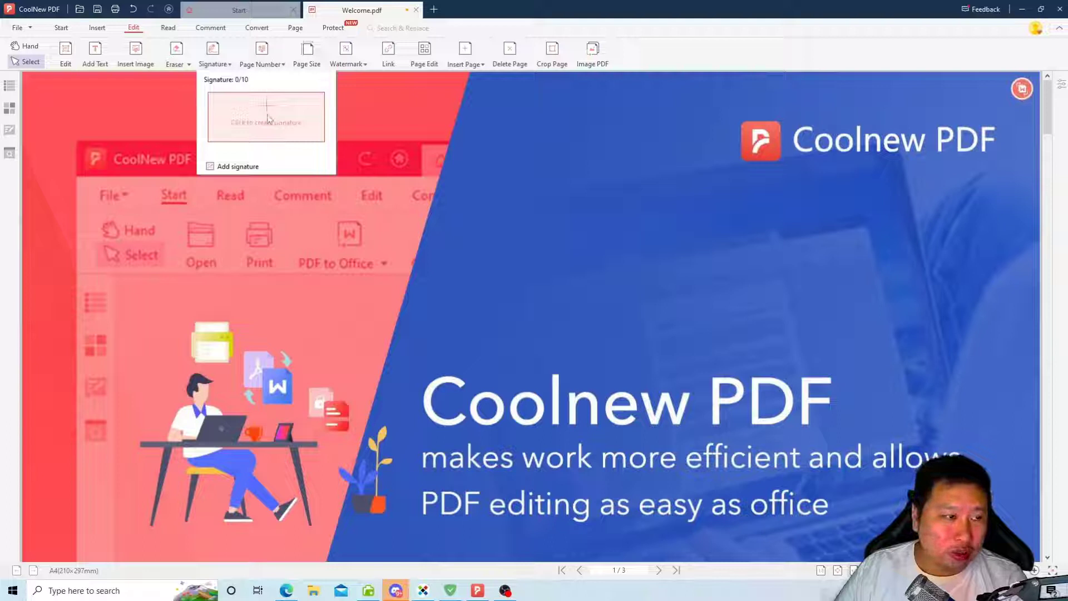
pyautogui.click(268, 119)
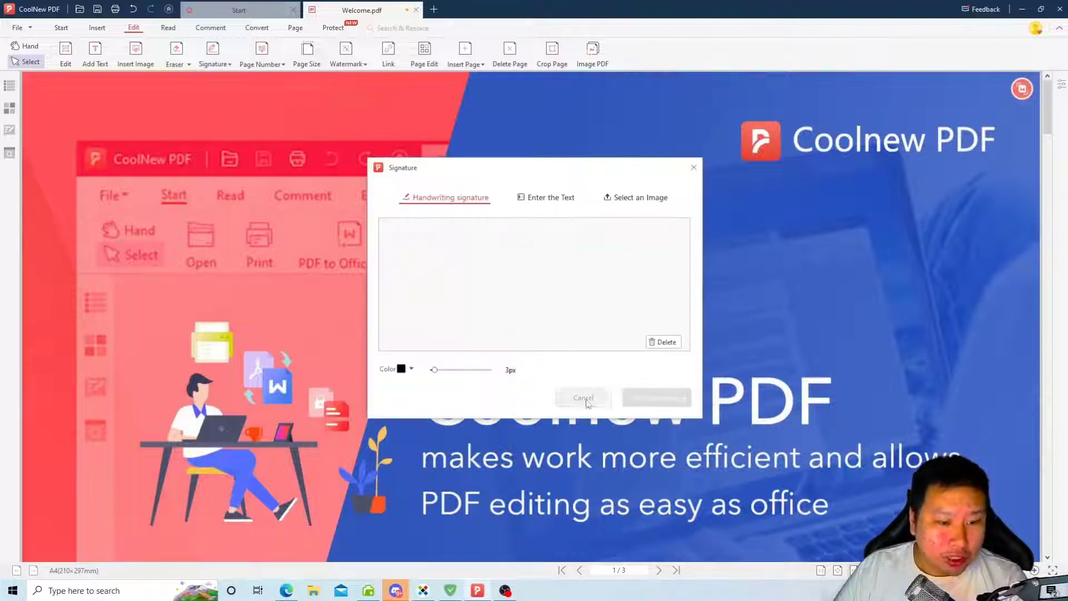
pyautogui.moveTo(475, 269)
pyautogui.mouseDown()
pyautogui.moveTo(513, 267)
pyautogui.moveTo(448, 272)
pyautogui.moveTo(513, 300)
pyautogui.moveTo(671, 305)
pyautogui.mouseUp()
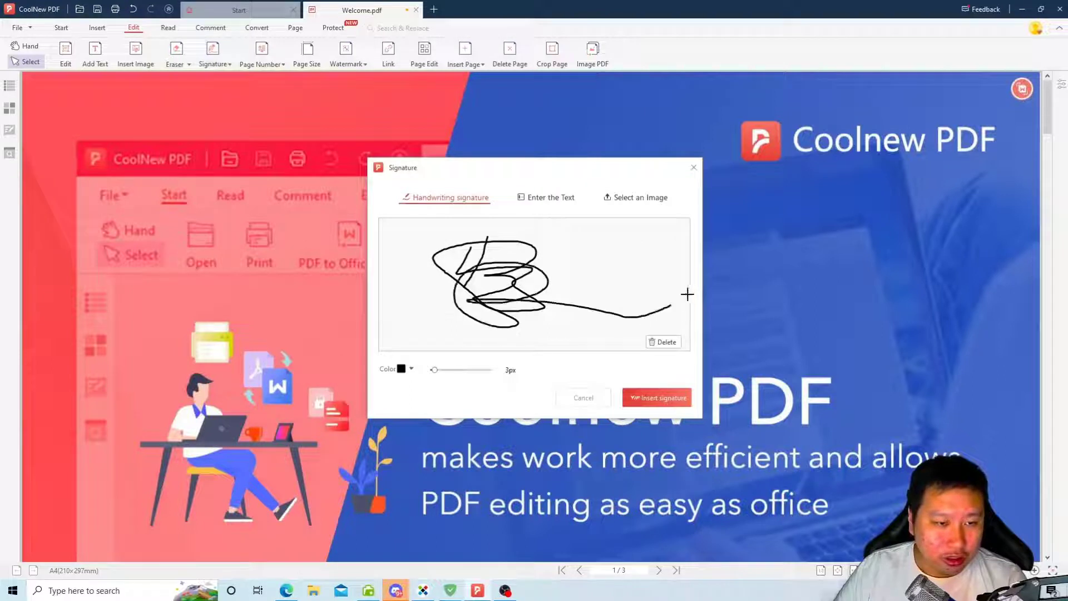
pyautogui.click(539, 196)
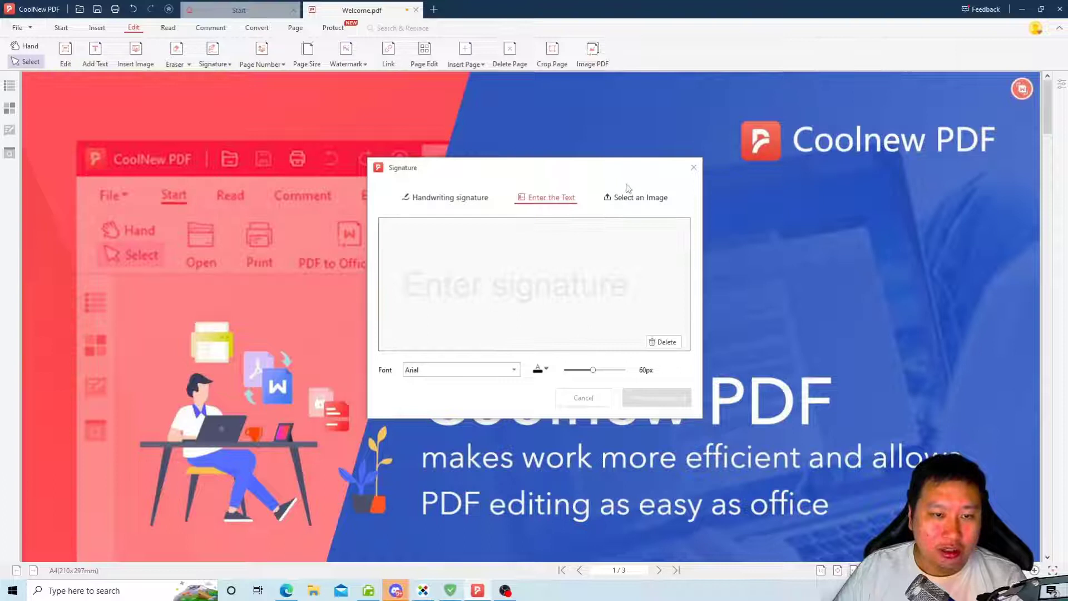
pyautogui.click(694, 168)
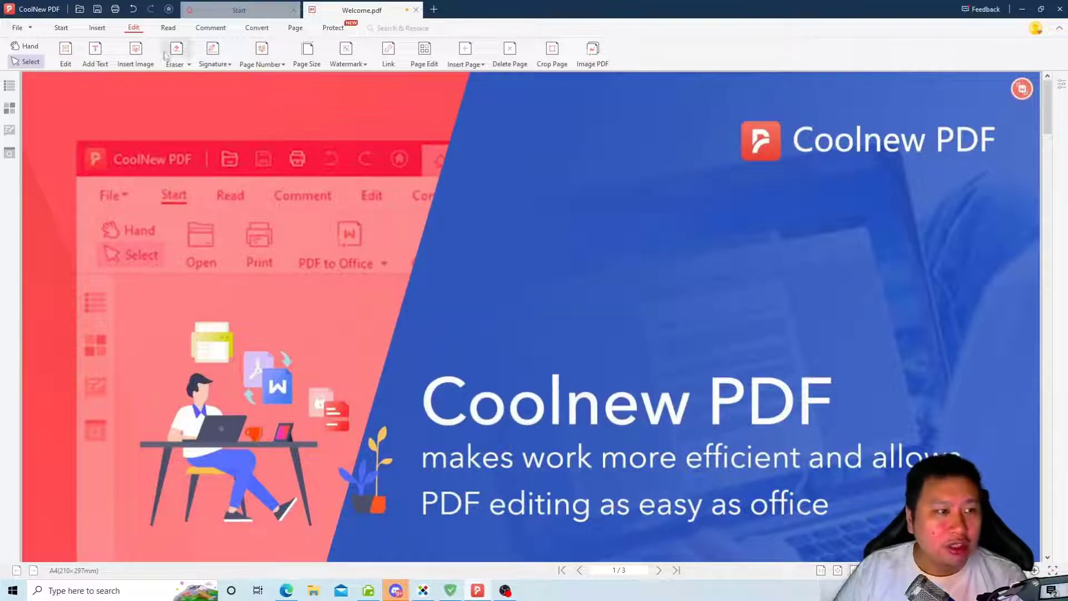
pyautogui.scroll(-5, 386, 400)
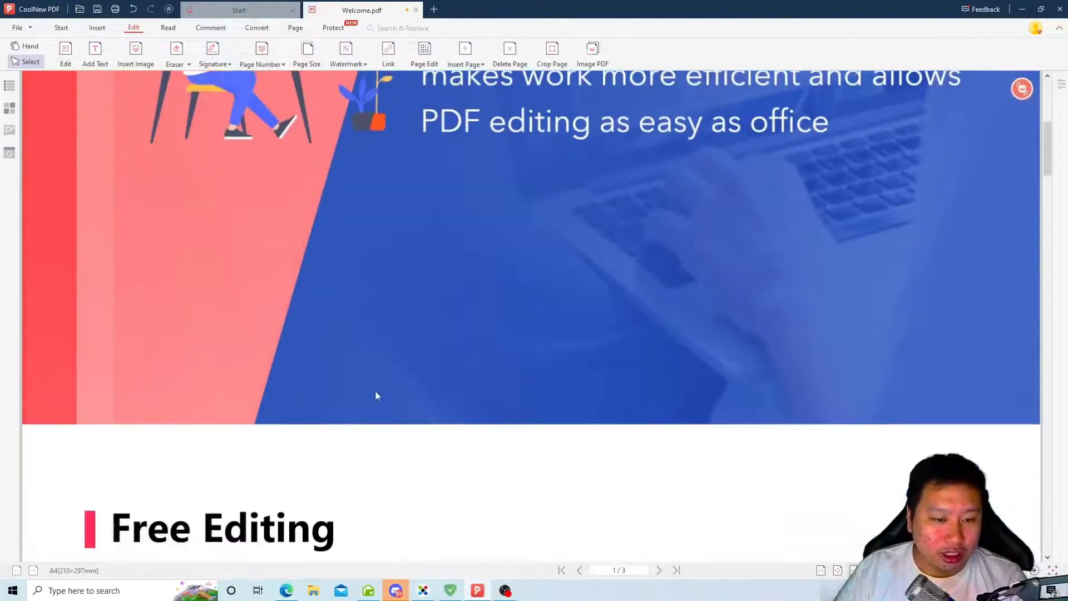
pyautogui.scroll(3, 374, 393)
pyautogui.scroll(3, 374, 393)
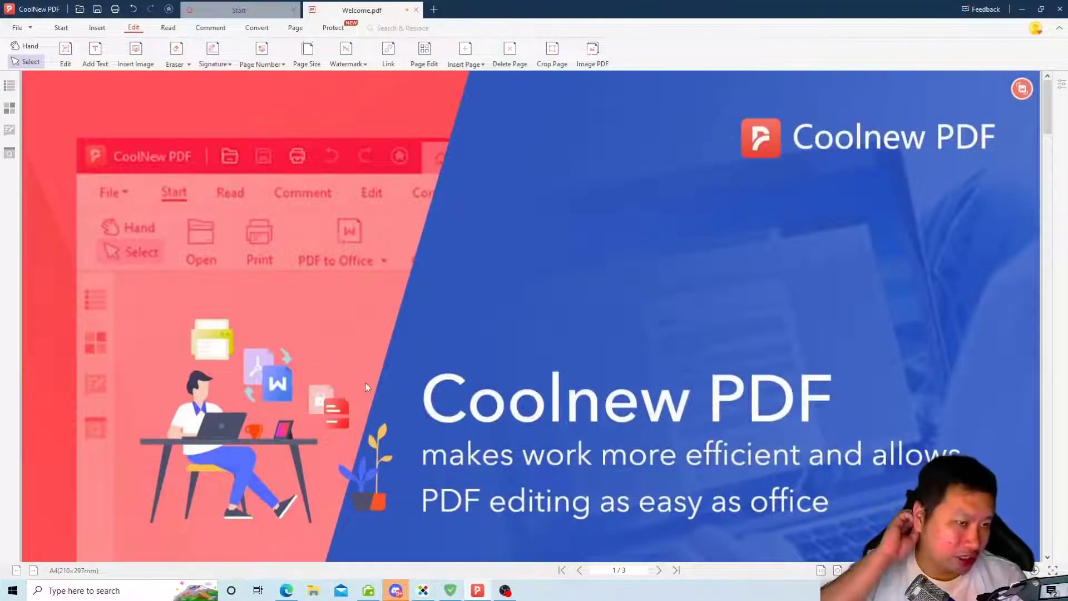
# Preview the Watermark options, then choose white as the Eraser colour
pyautogui.click(347, 59)
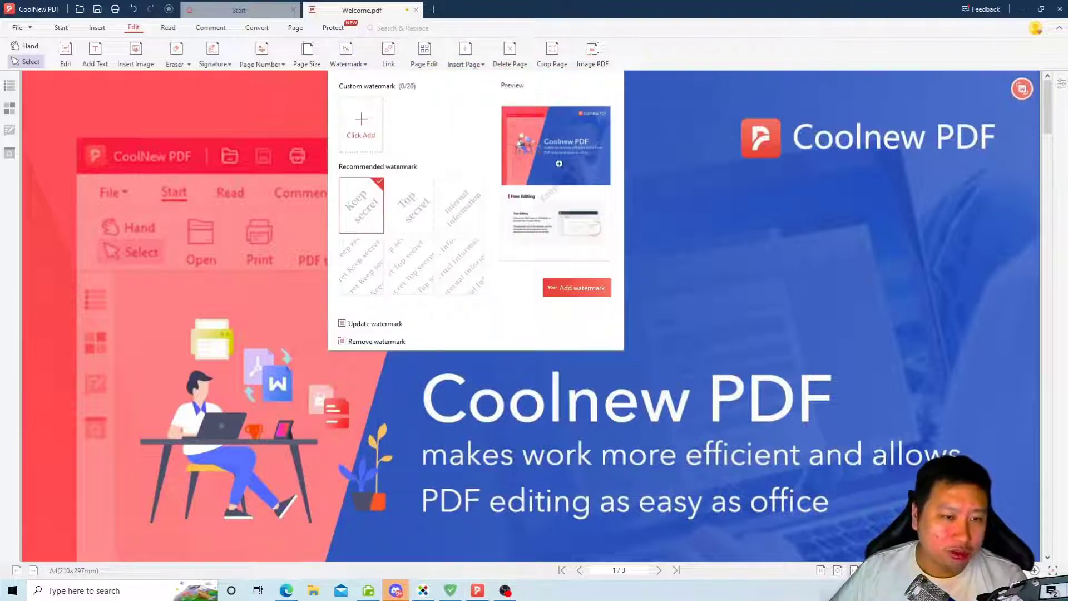
pyautogui.click(530, 132)
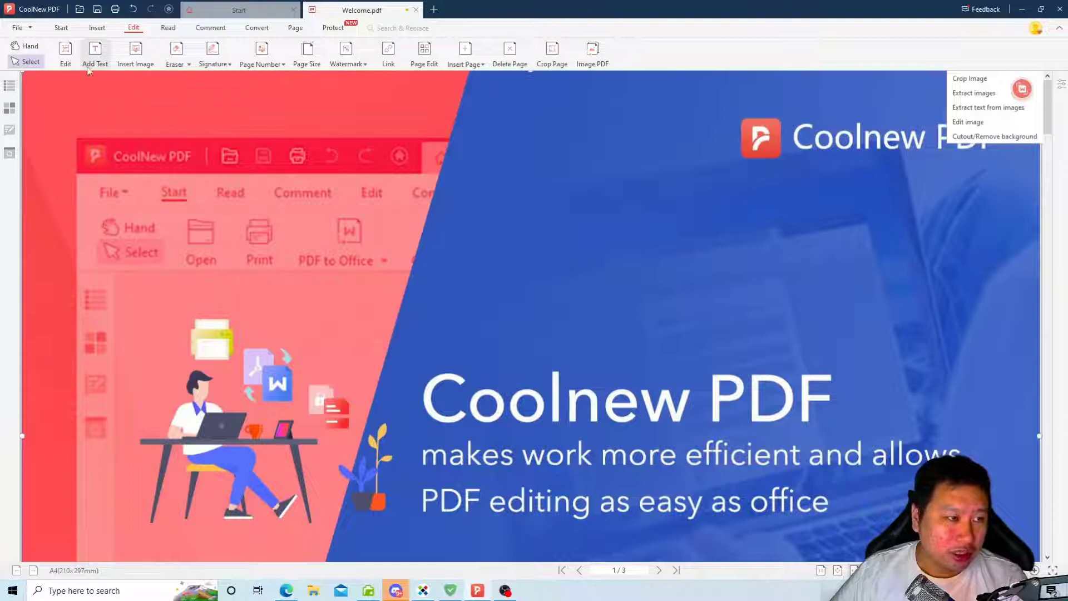
pyautogui.click(188, 65)
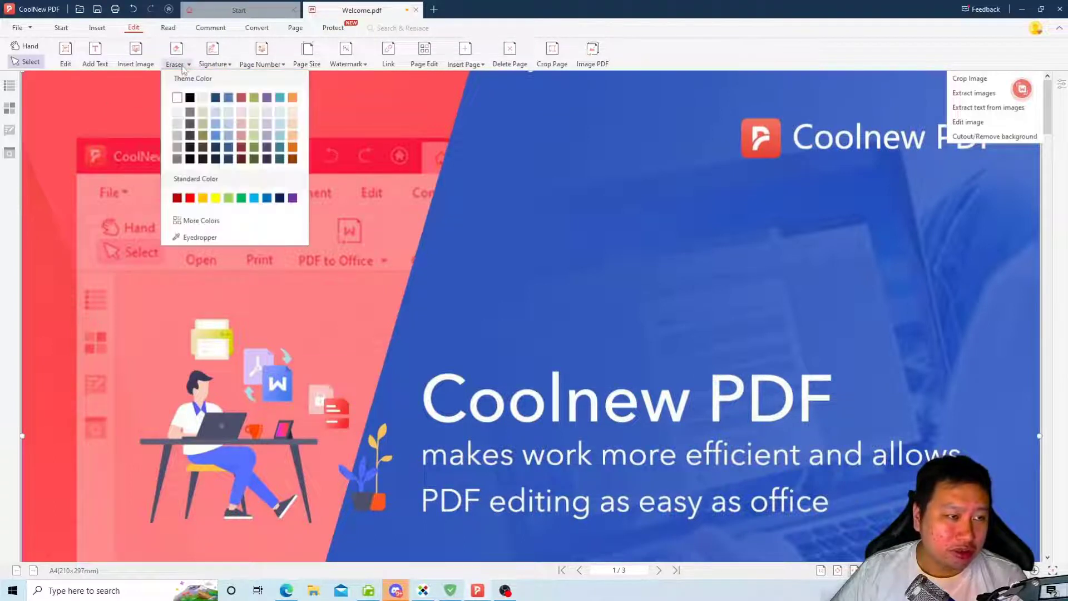
pyautogui.click(175, 99)
# Erase the Coolnew PDF logo at top right, then cancel the Page Size prompt
pyautogui.click(174, 49)
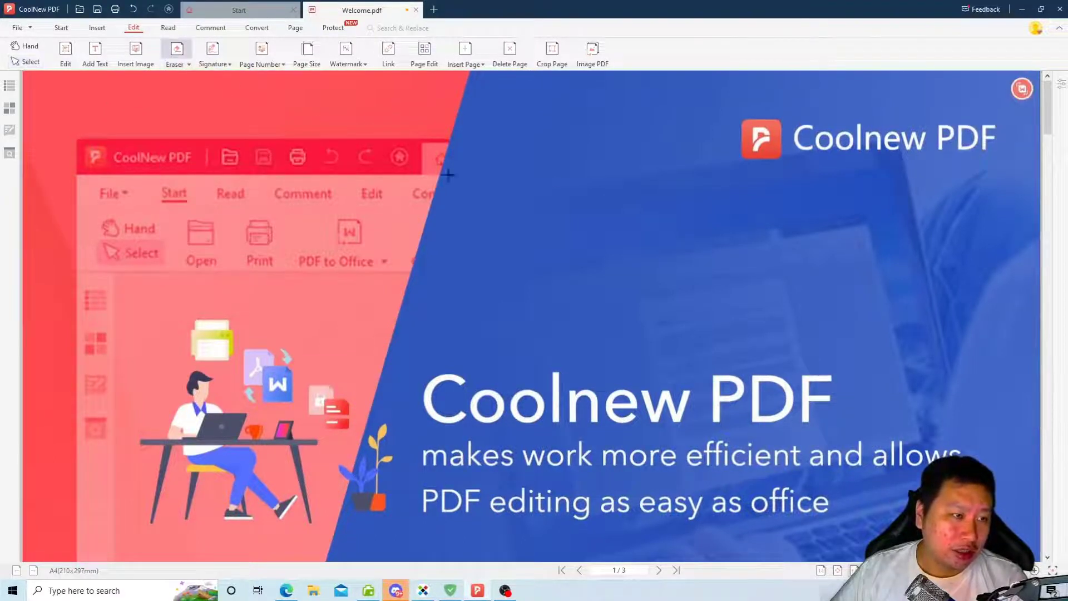
pyautogui.moveTo(718, 99)
pyautogui.mouseDown()
pyautogui.moveTo(988, 172)
pyautogui.moveTo(1022, 170)
pyautogui.mouseUp()
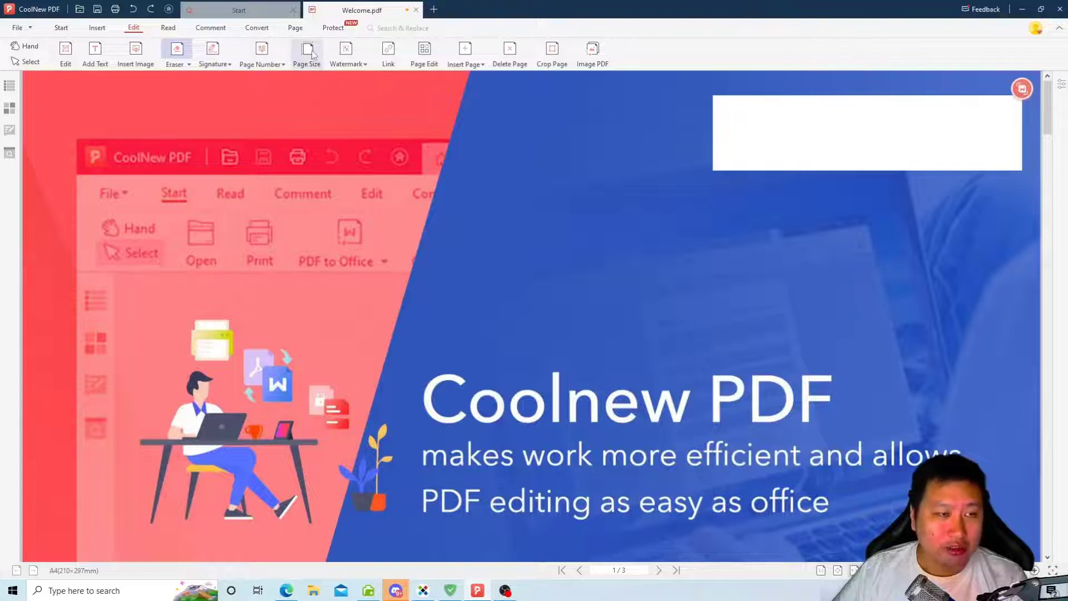
pyautogui.click(307, 51)
pyautogui.click(567, 324)
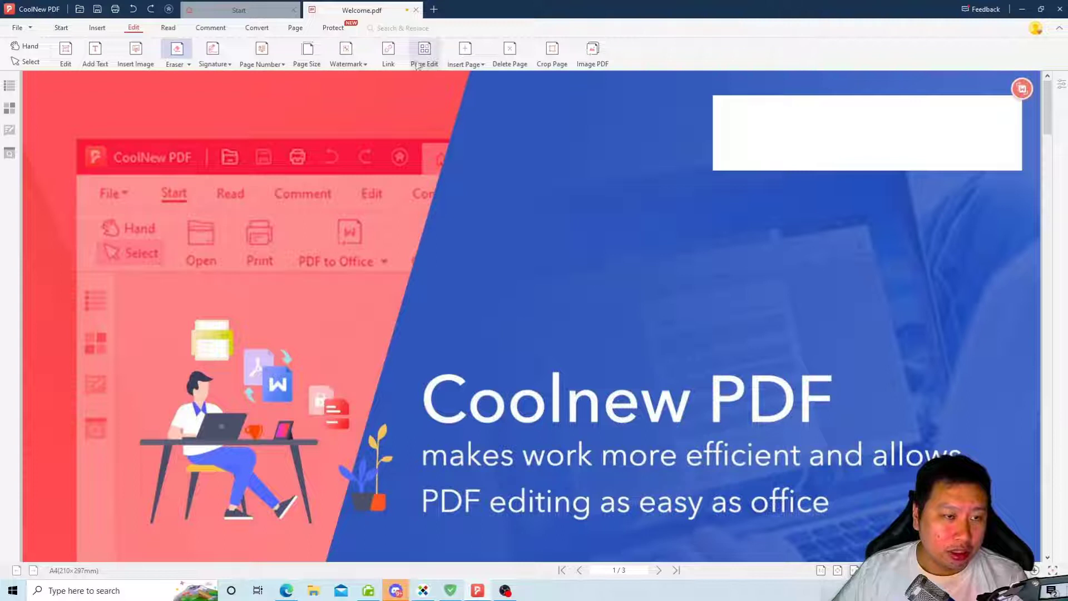
pyautogui.moveTo(419, 367); pyautogui.dragTo(840, 420)
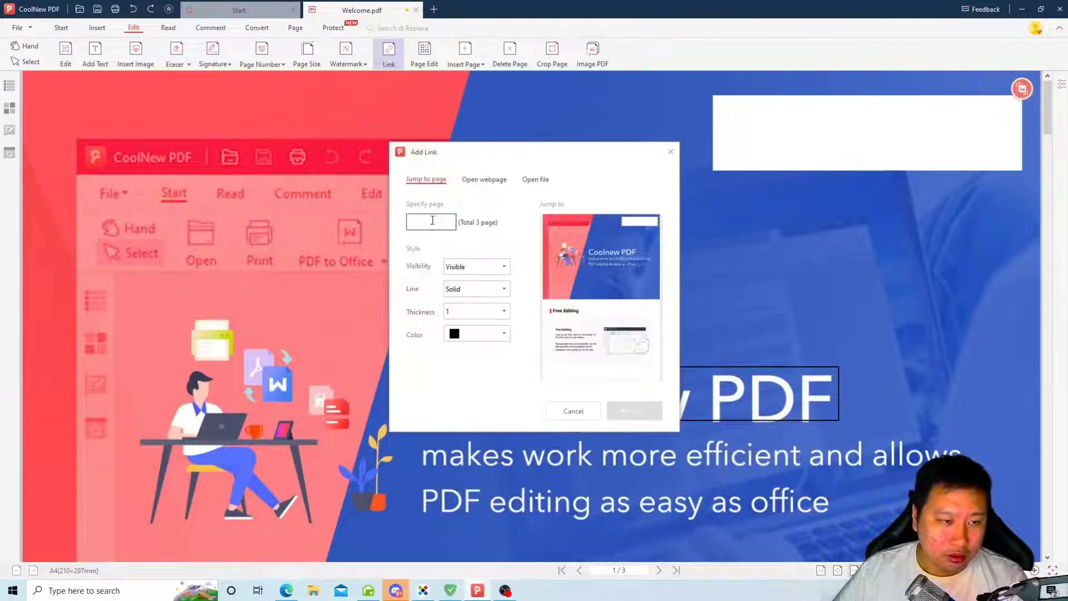
pyautogui.click(485, 180)
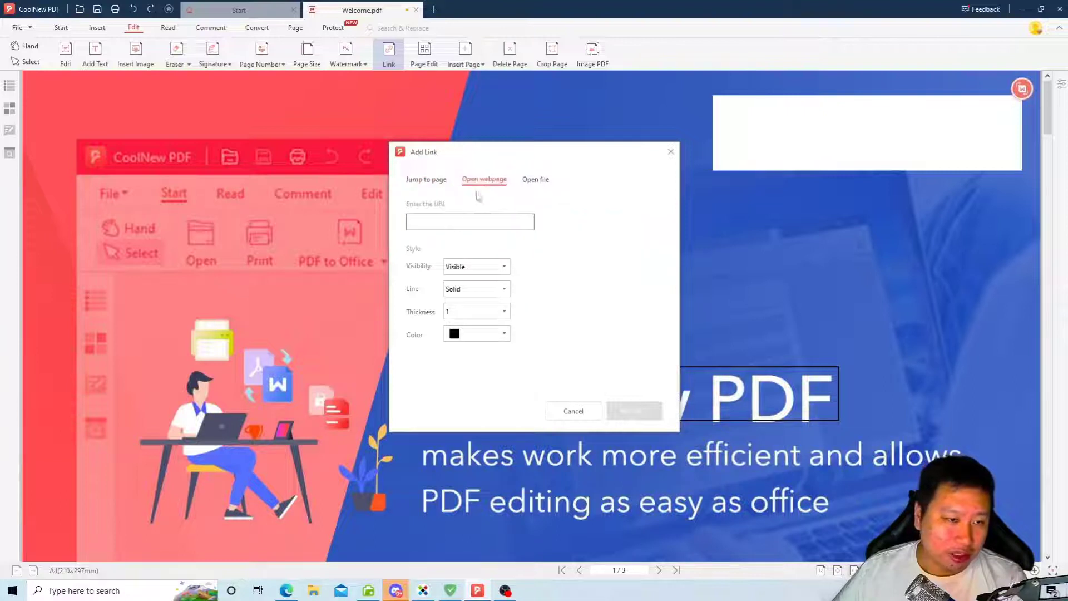
pyautogui.click(458, 221)
pyautogui.write('https://decisivemarketer.com')
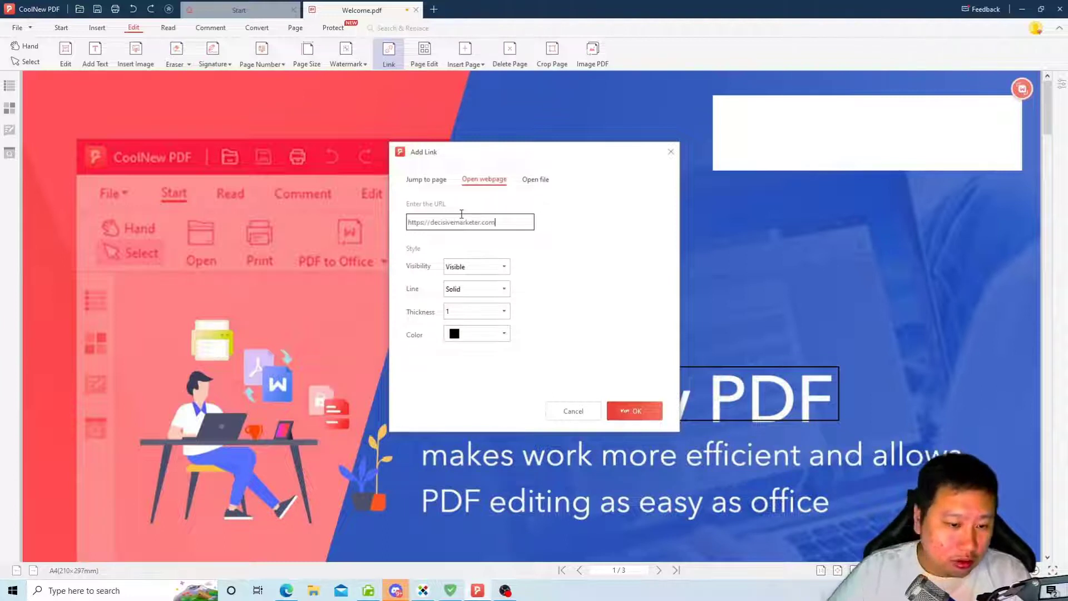
pyautogui.click(634, 411)
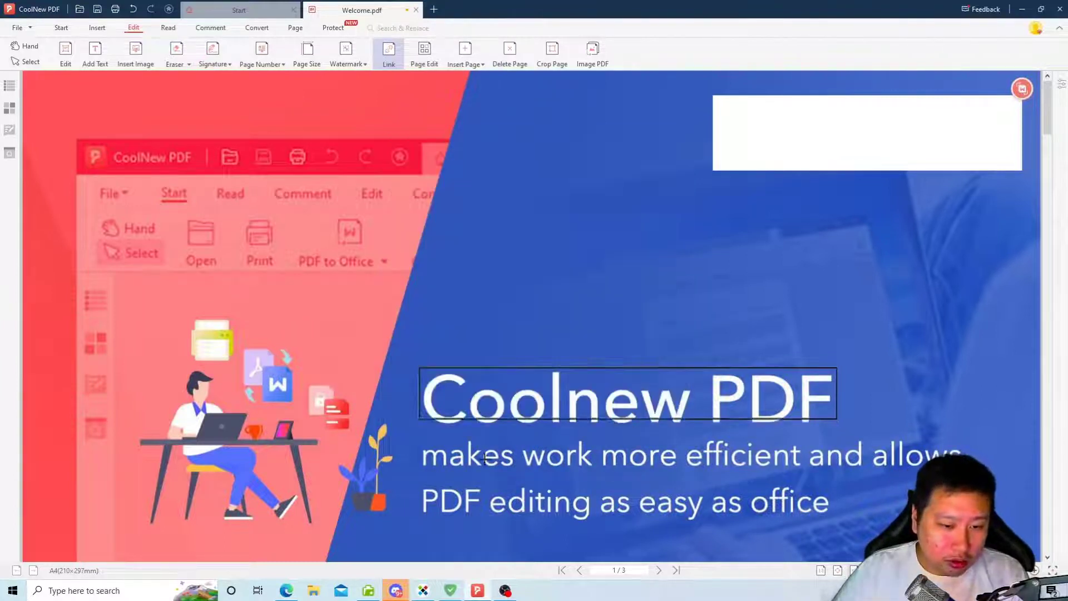
pyautogui.click(491, 388)
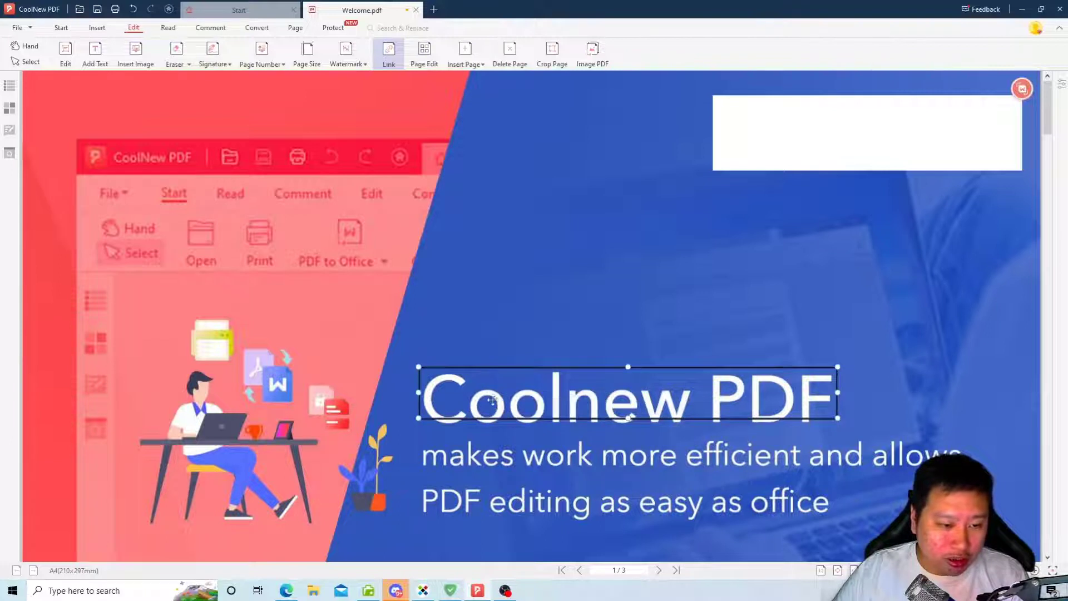
pyautogui.click(1043, 80)
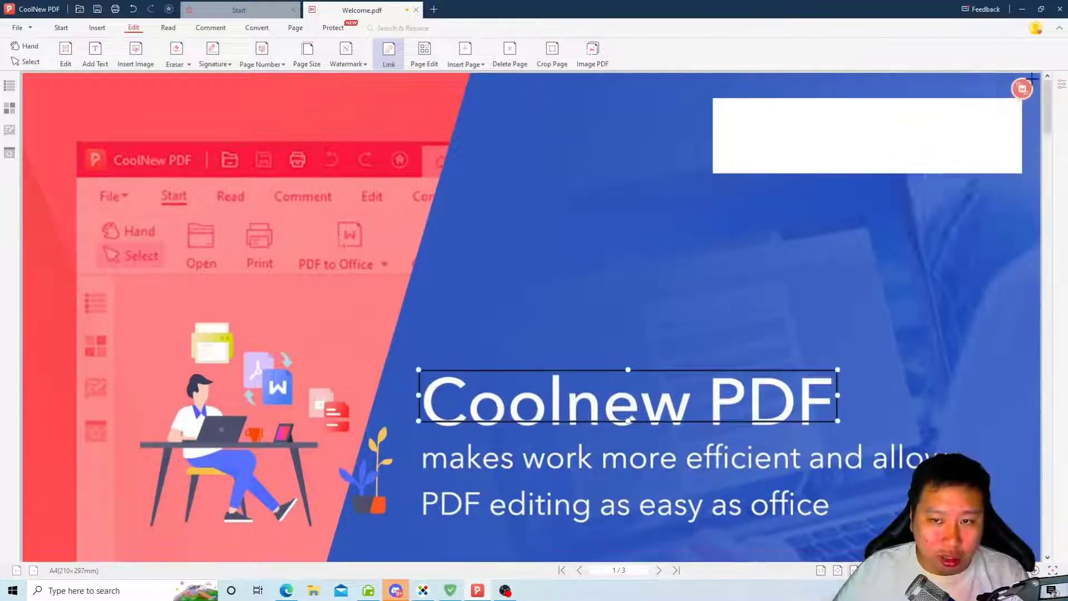
pyautogui.click(426, 53)
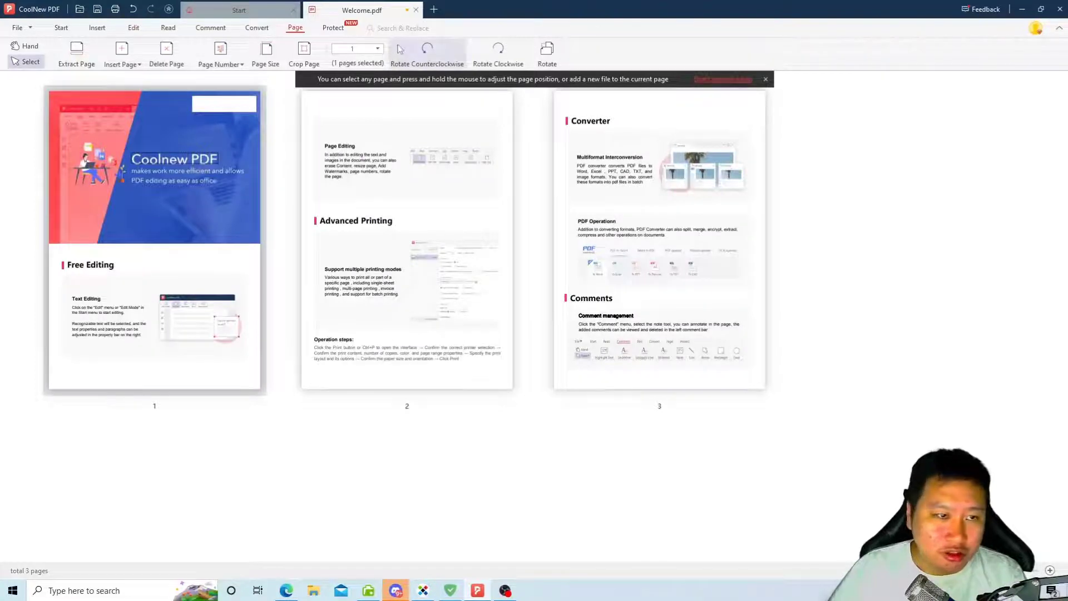
# Rotate page 1 counterclockwise and back clockwise, then return to the Start view
pyautogui.click(447, 50)
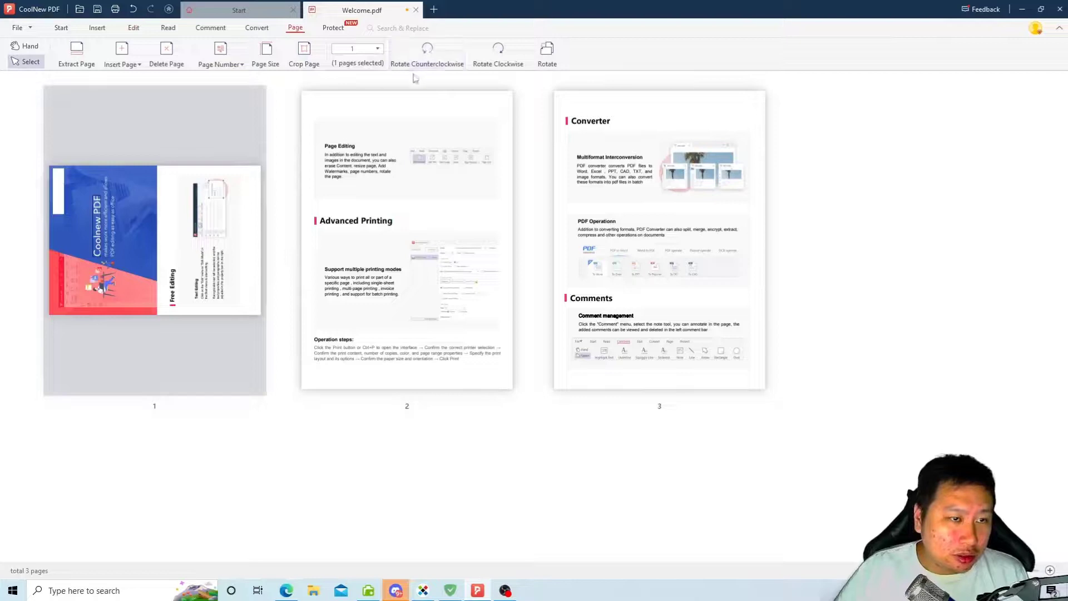
pyautogui.click(498, 51)
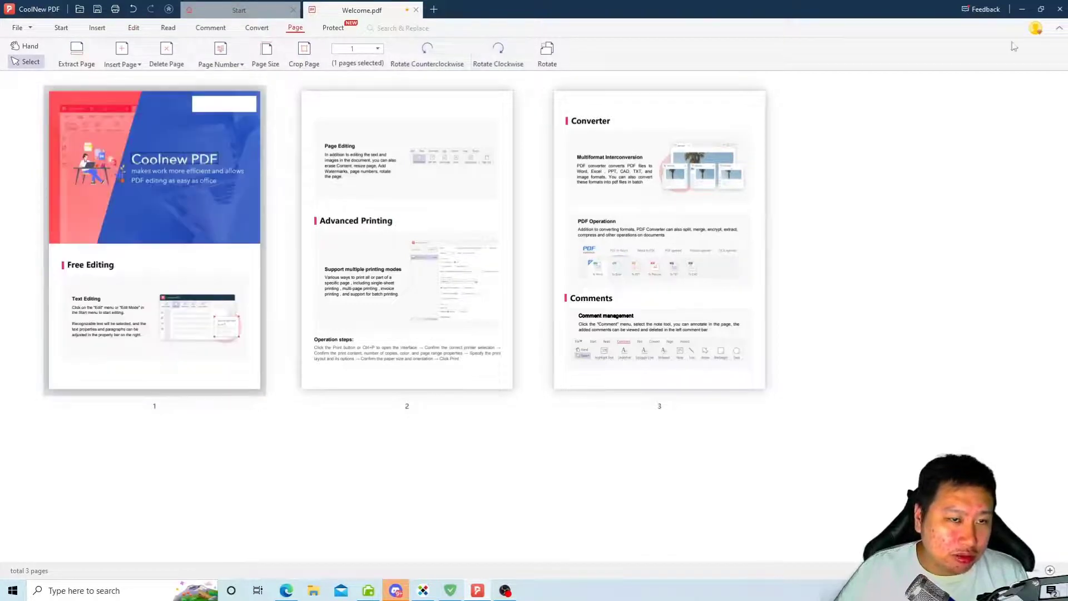
pyautogui.click(62, 27)
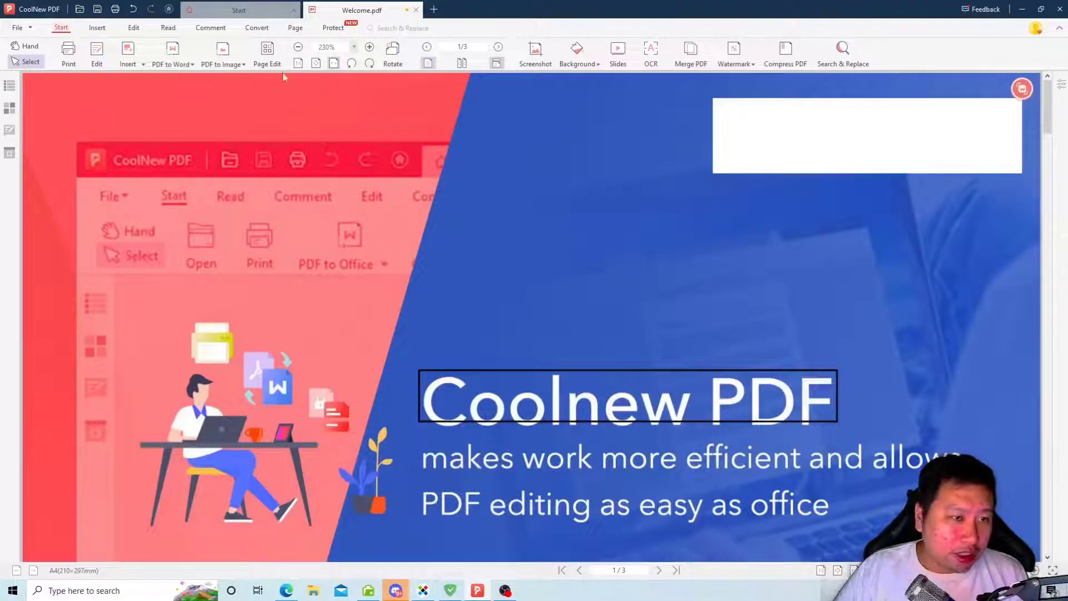
pyautogui.click(535, 53)
pyautogui.moveTo(225, 125); pyautogui.dragTo(649, 348)
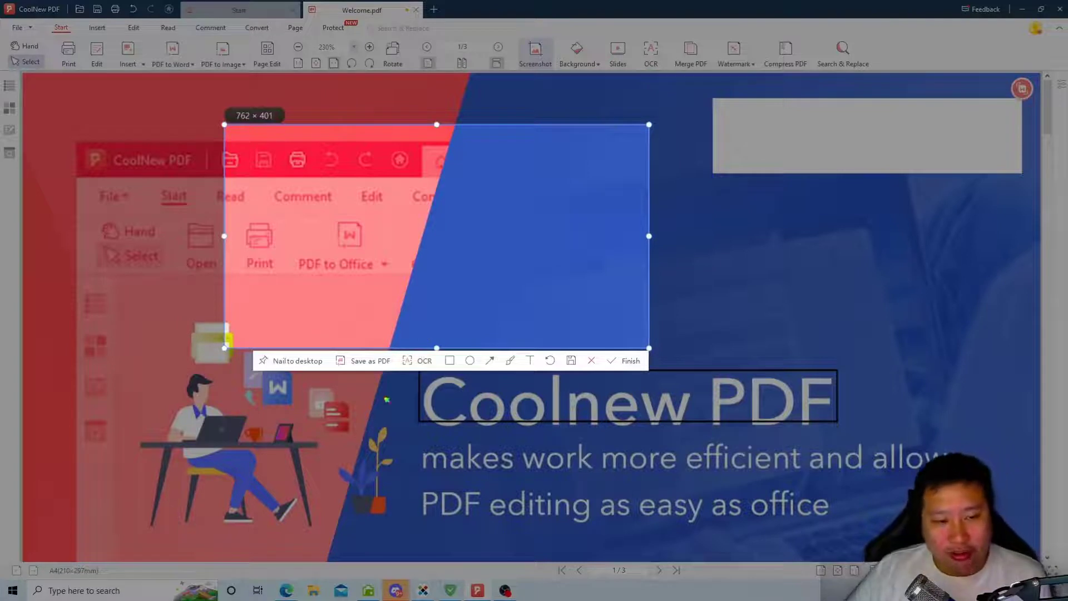
pyautogui.rightClick(312, 102)
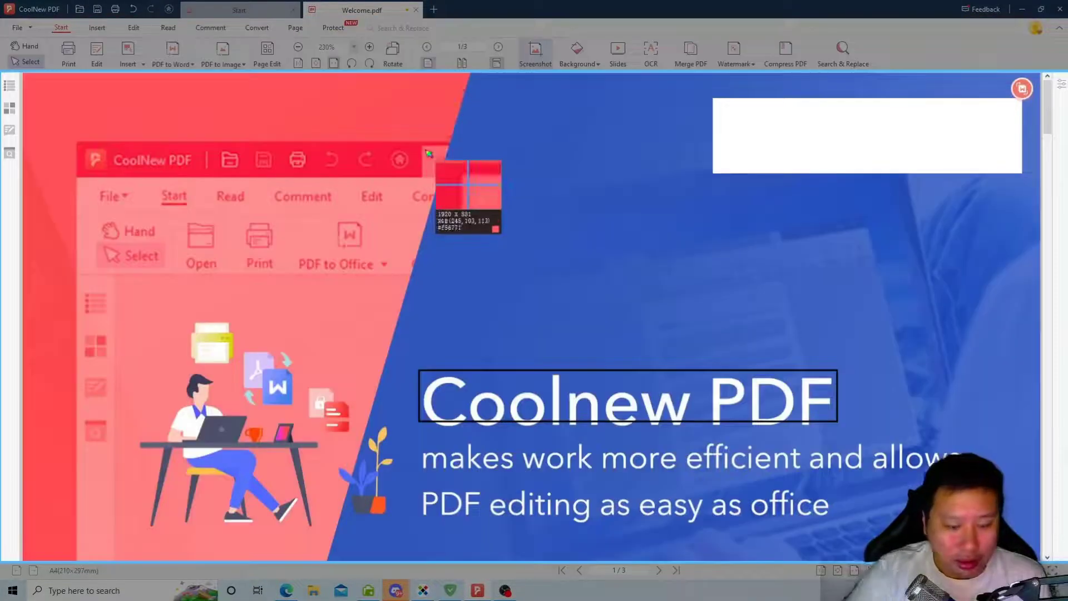
pyautogui.rightClick(471, 176)
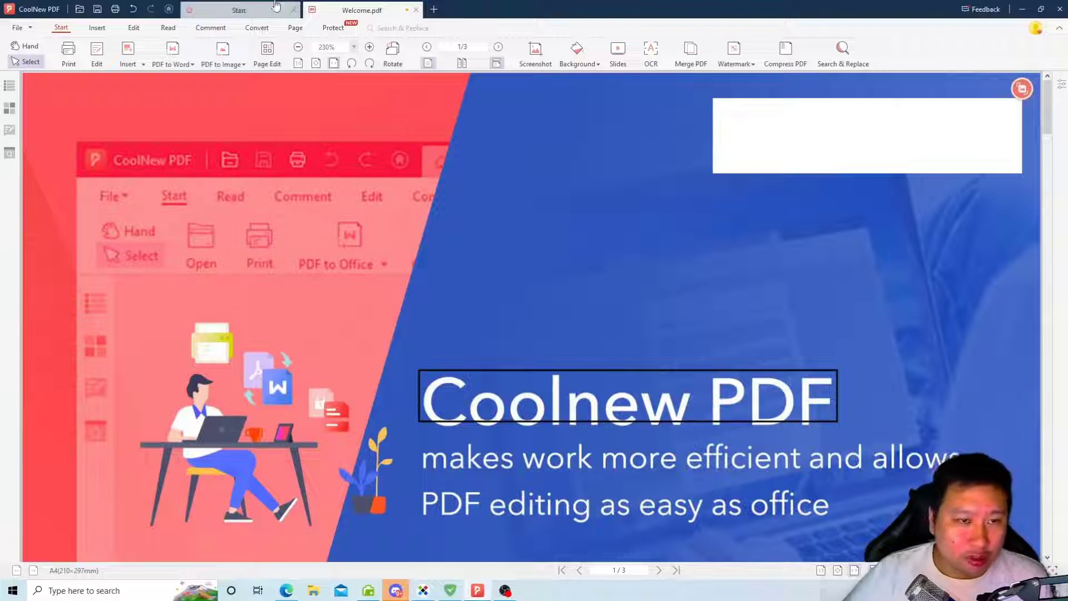
pyautogui.click(583, 67)
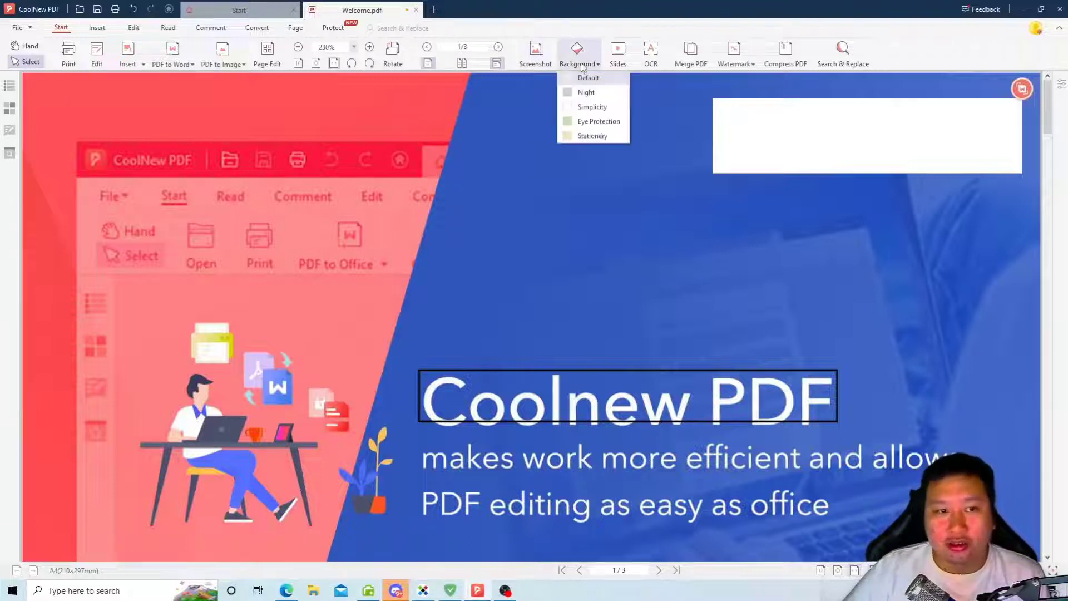
pyautogui.click(613, 81)
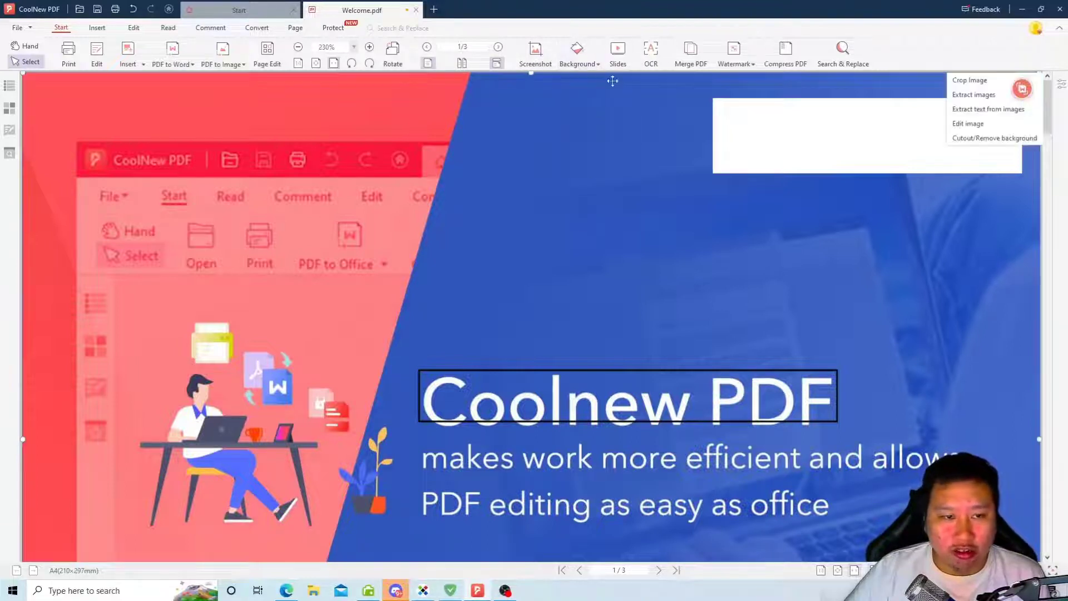
# Play Welcome.pdf as slides to the Converter page, then exit with Esc
pyautogui.click(615, 50)
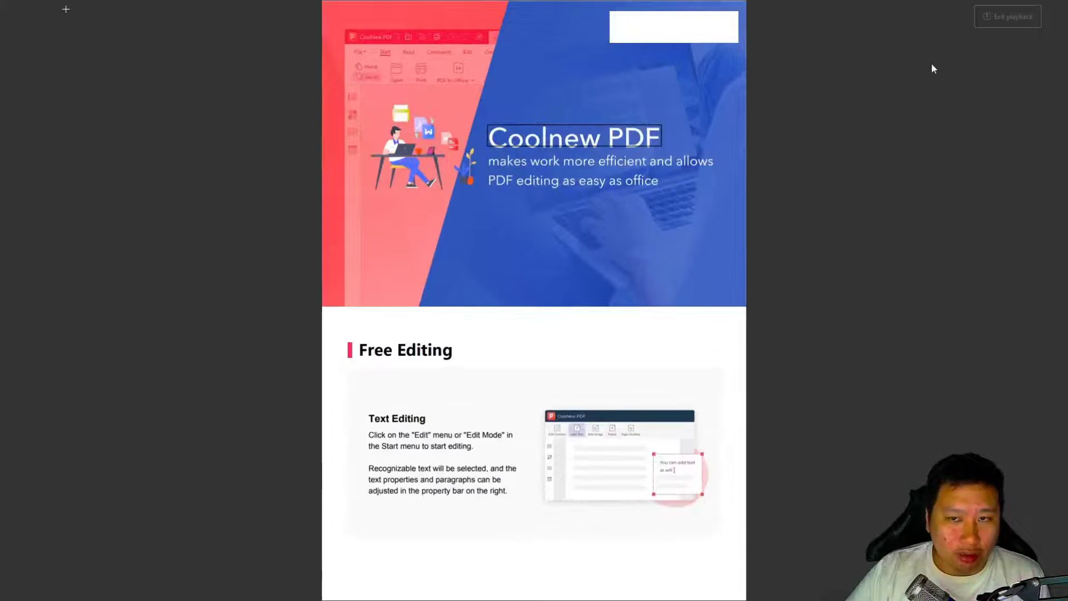
pyautogui.scroll(-5, 824, 120)
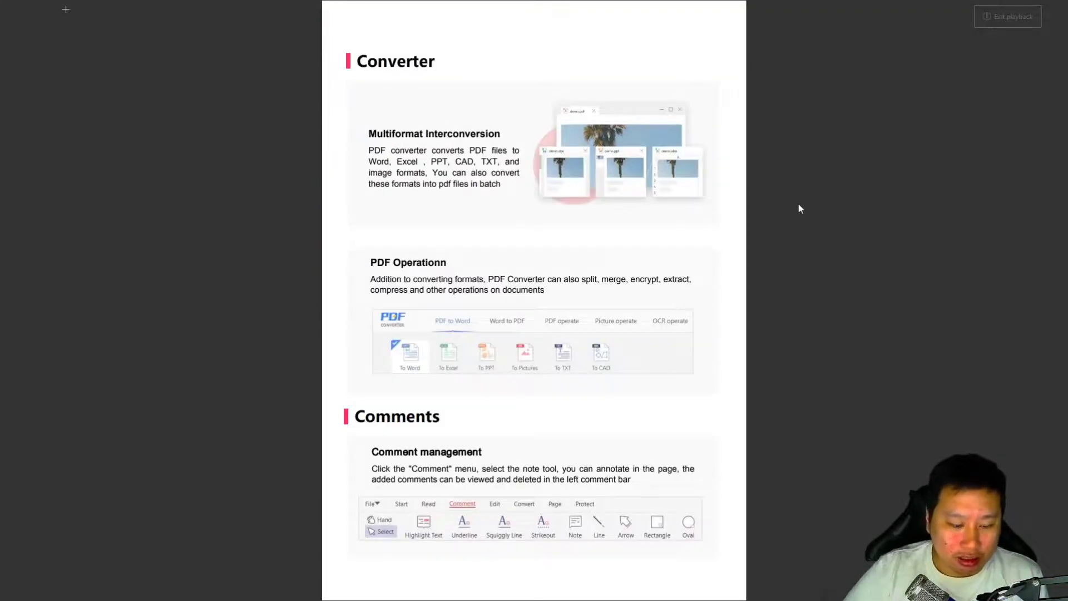
pyautogui.press('Escape')
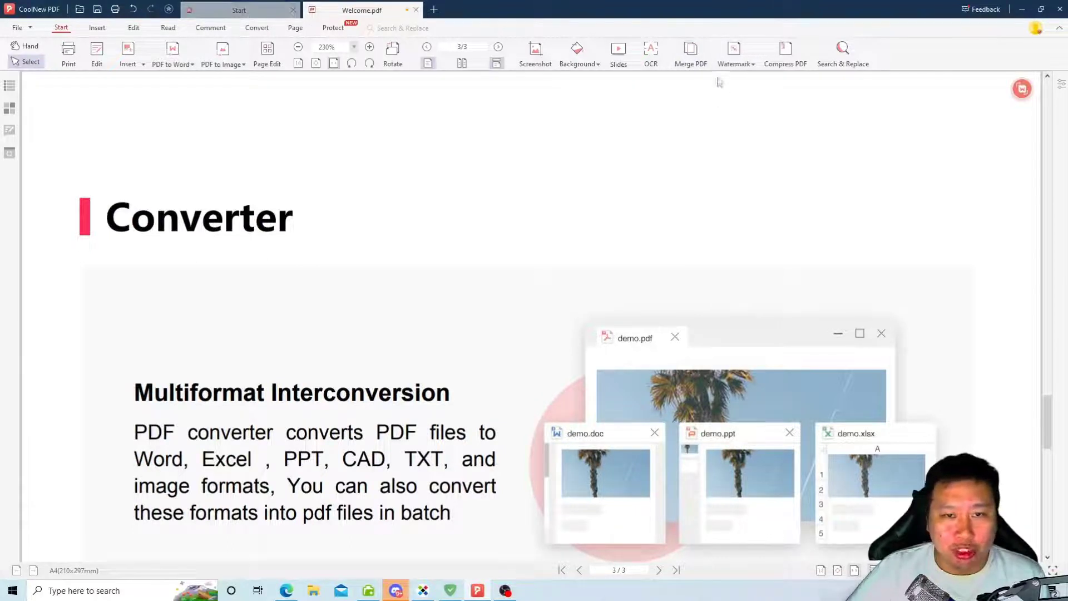
pyautogui.click(675, 62)
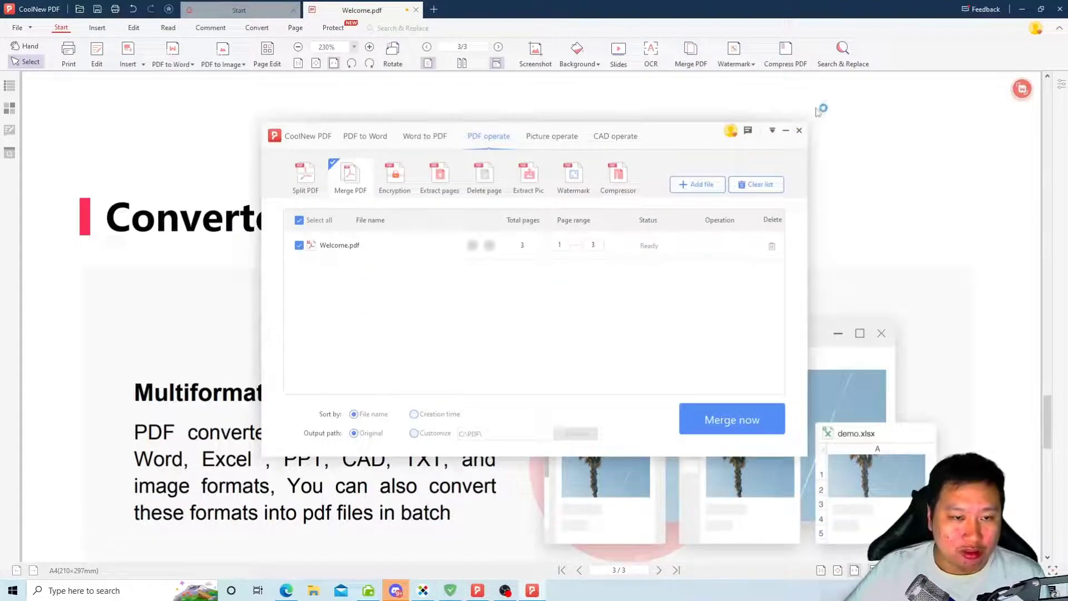
pyautogui.click(800, 131)
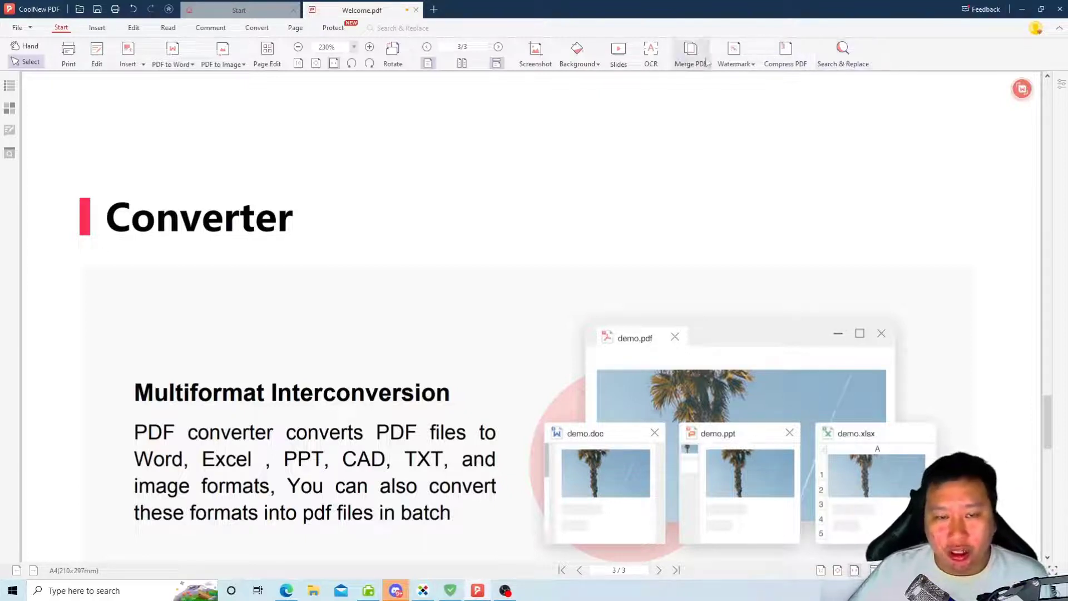
# Scribble three orange freehand Pencil strokes on the Converter page
pyautogui.click(98, 30)
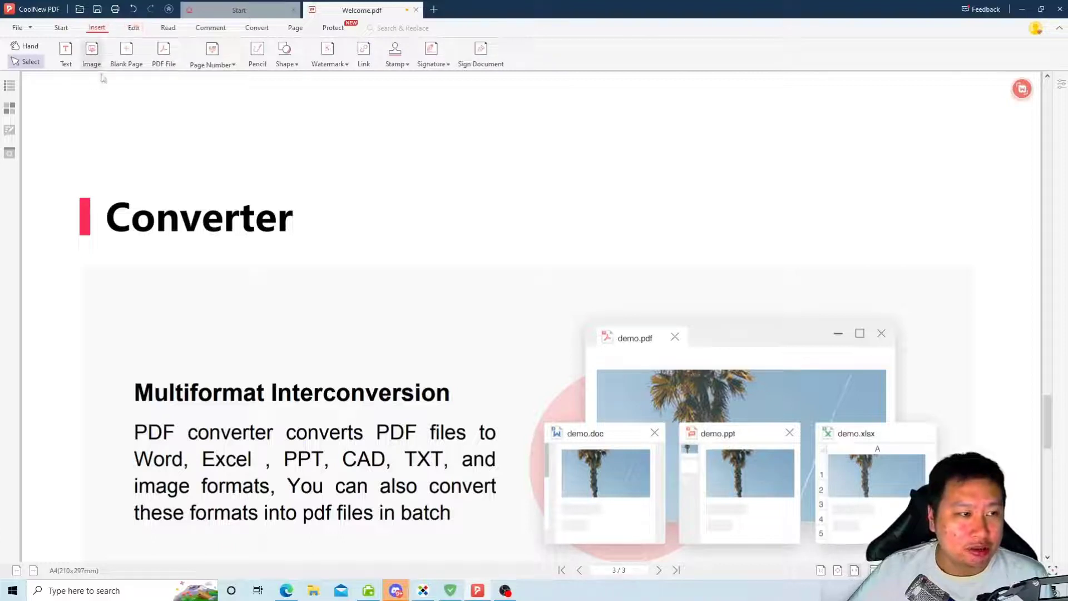
pyautogui.click(258, 53)
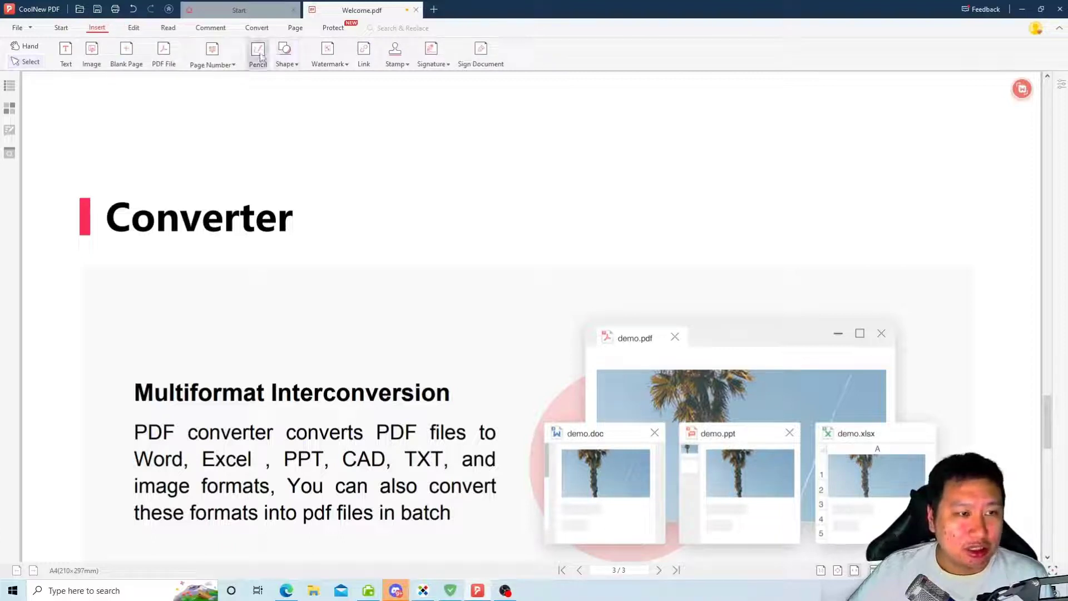
pyautogui.moveTo(354, 143)
pyautogui.mouseDown()
pyautogui.moveTo(322, 222)
pyautogui.moveTo(351, 304)
pyautogui.mouseUp()
pyautogui.moveTo(555, 237); pyautogui.dragTo(849, 211)
pyautogui.moveTo(502, 312)
pyautogui.mouseDown()
pyautogui.moveTo(668, 362)
pyautogui.moveTo(723, 311)
pyautogui.moveTo(718, 401)
pyautogui.mouseUp()
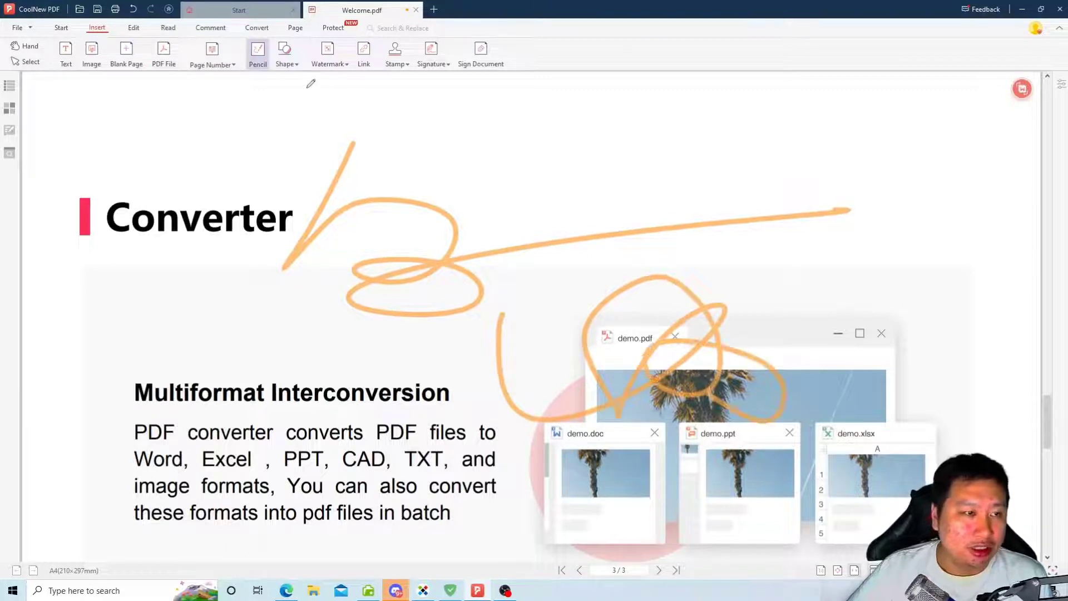
# Draw a red line, arrow, rectangle and oval from the Shape list
pyautogui.click(287, 56)
pyautogui.click(300, 79)
pyautogui.moveTo(423, 111); pyautogui.dragTo(639, 160)
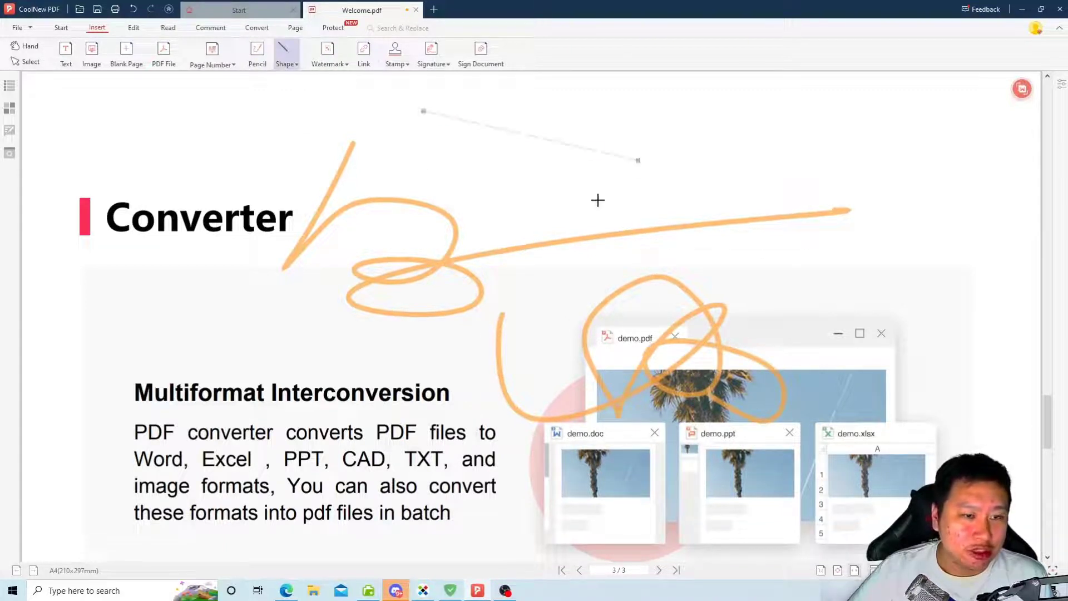
pyautogui.click(287, 55)
pyautogui.click(300, 91)
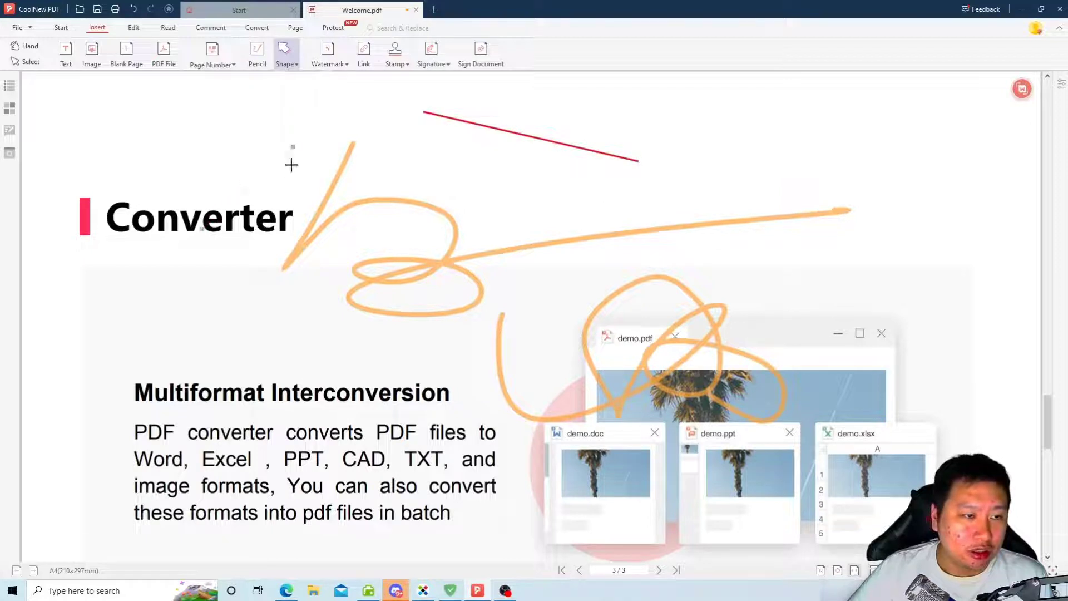
pyautogui.click(298, 57)
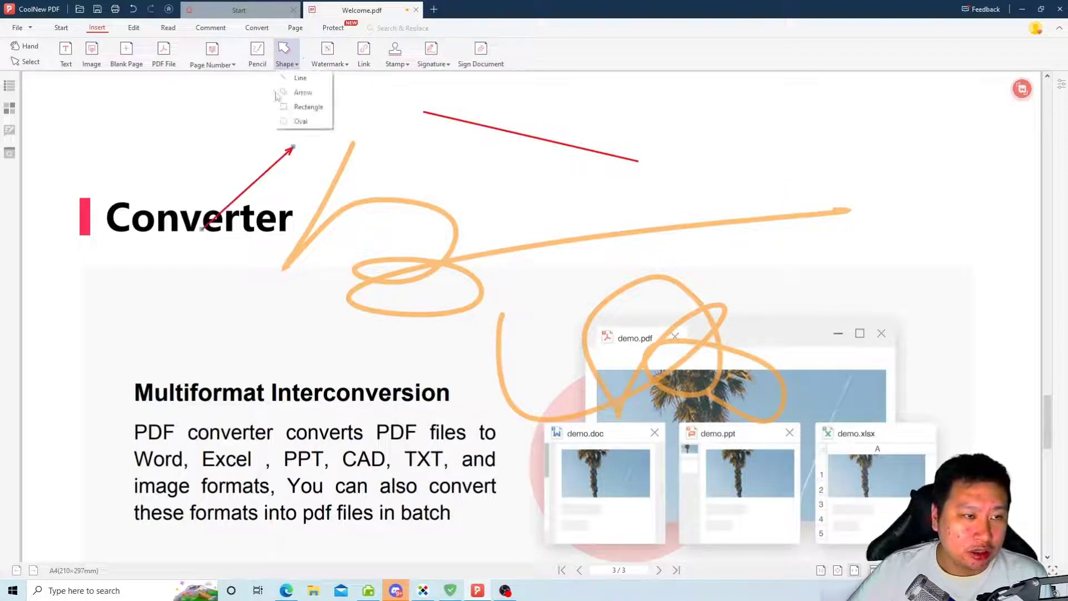
pyautogui.click(300, 107)
pyautogui.moveTo(609, 149); pyautogui.dragTo(748, 240)
pyautogui.click(288, 56)
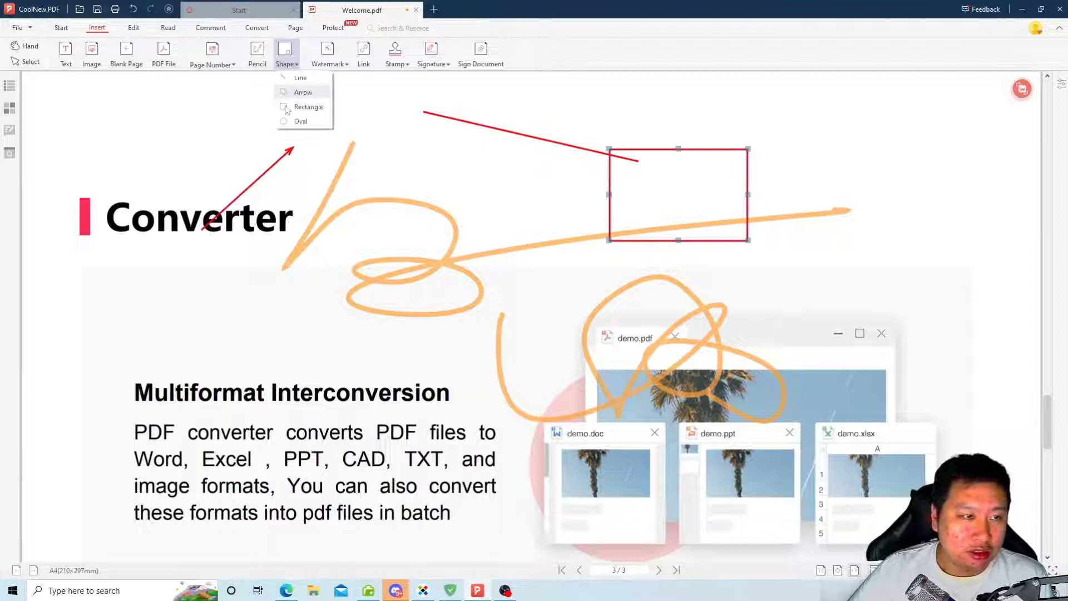
pyautogui.click(305, 120)
pyautogui.moveTo(829, 159); pyautogui.dragTo(948, 245)
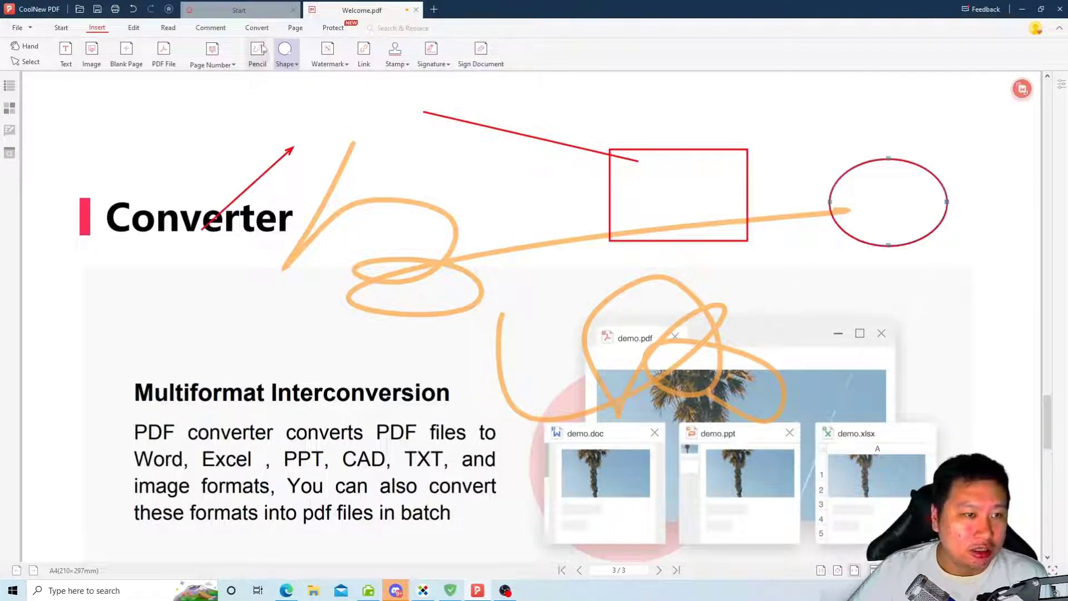
pyautogui.click(135, 29)
# Toggle Read Mode, Full Screen Mode and Slides on and off again
pyautogui.click(167, 27)
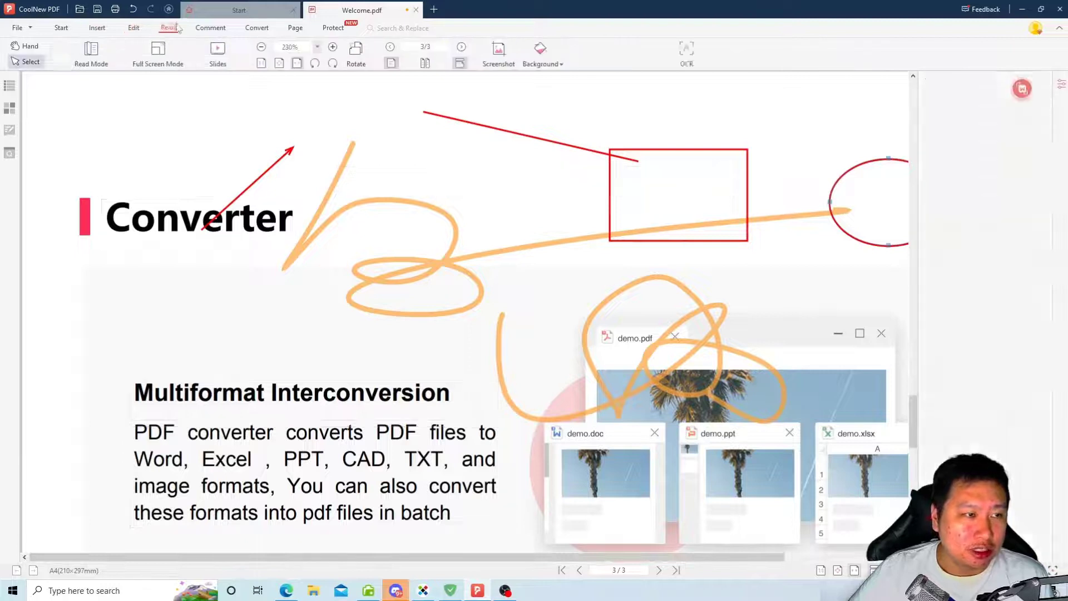
pyautogui.click(75, 53)
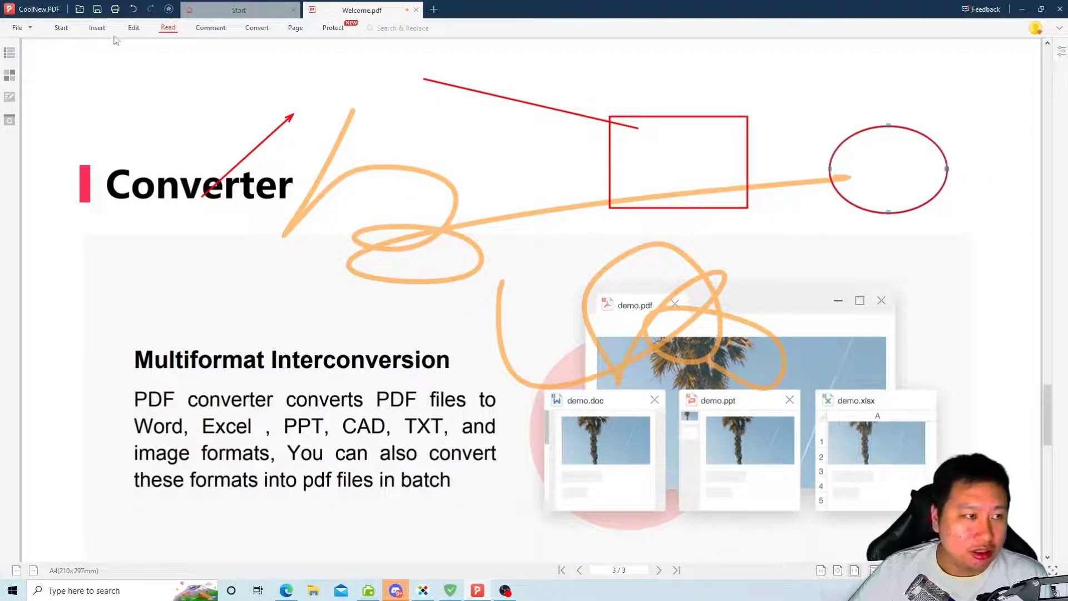
pyautogui.click(168, 28)
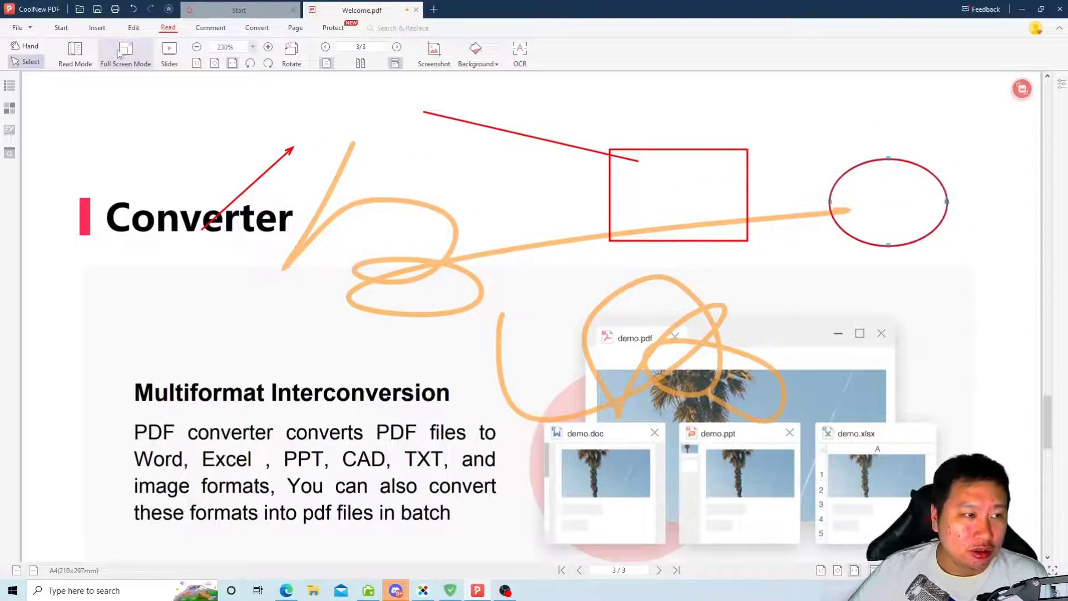
pyautogui.click(119, 52)
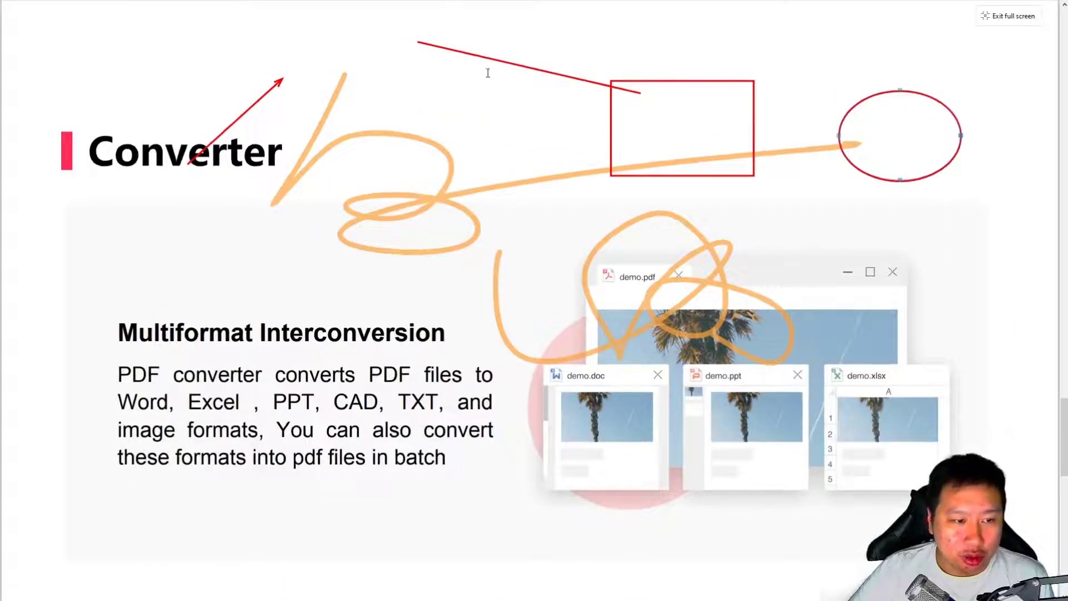
pyautogui.press('Escape')
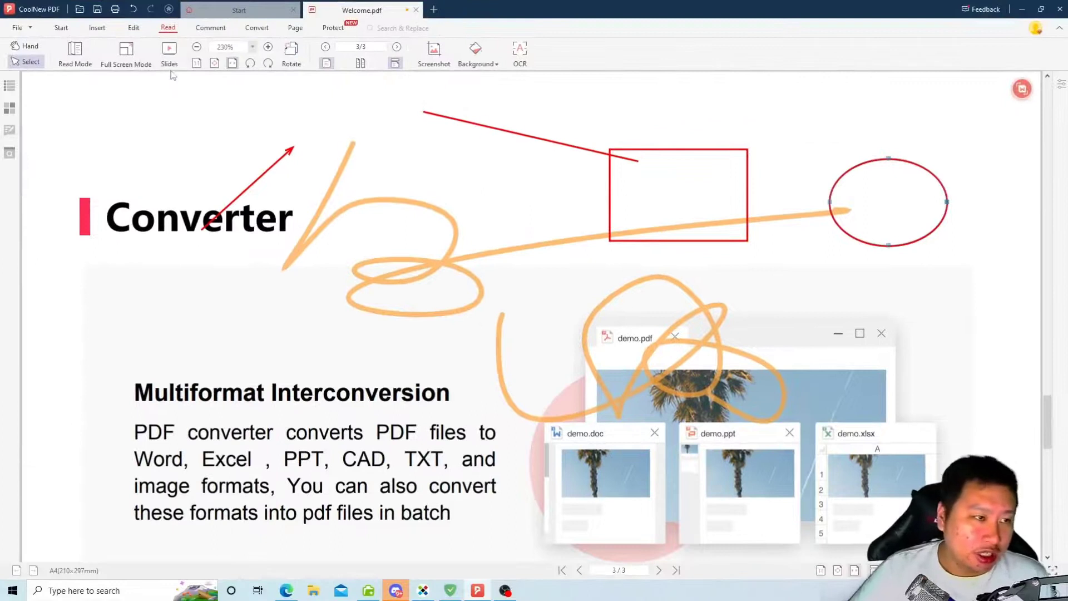
pyautogui.click(169, 51)
pyautogui.press('Escape')
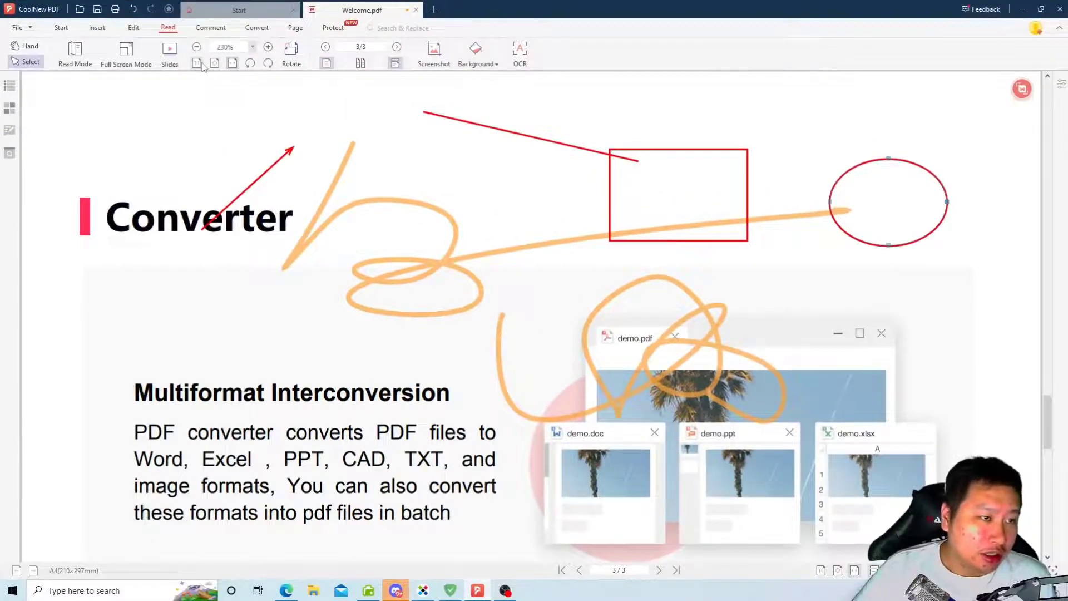
# Try the 100%, fit page and fit width views, ending on the cover at actual size
pyautogui.click(201, 64)
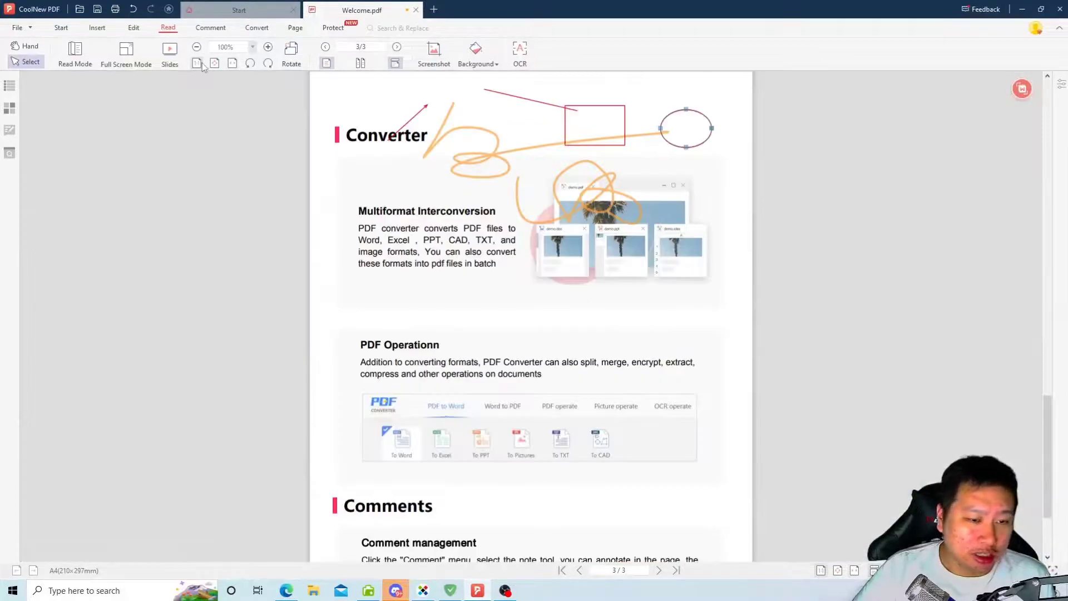
pyautogui.scroll(-3, 590, 284)
pyautogui.scroll(5, 591, 284)
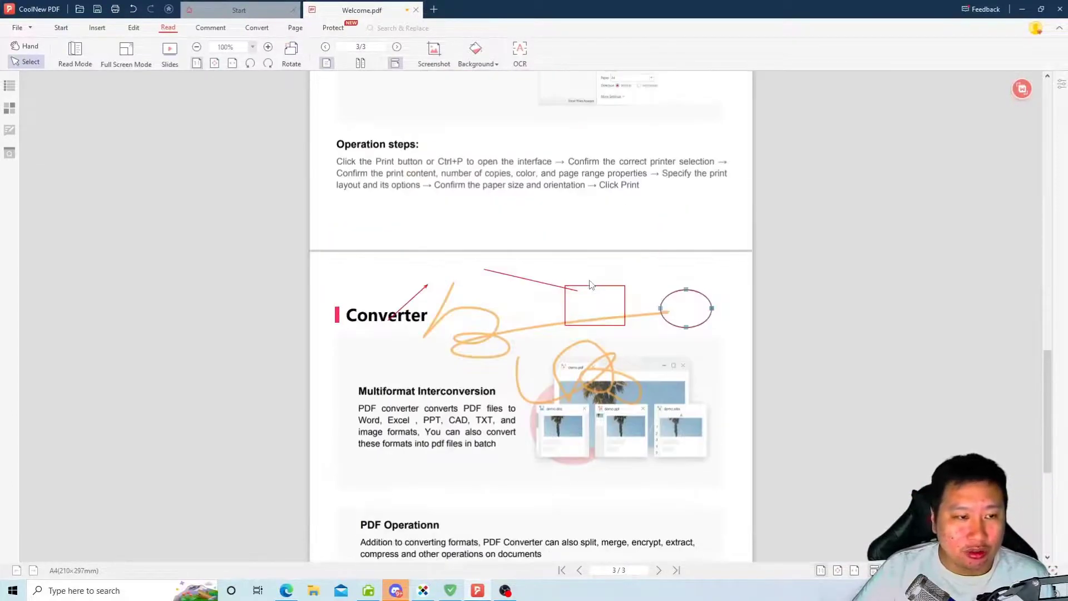
pyautogui.scroll(11, 591, 285)
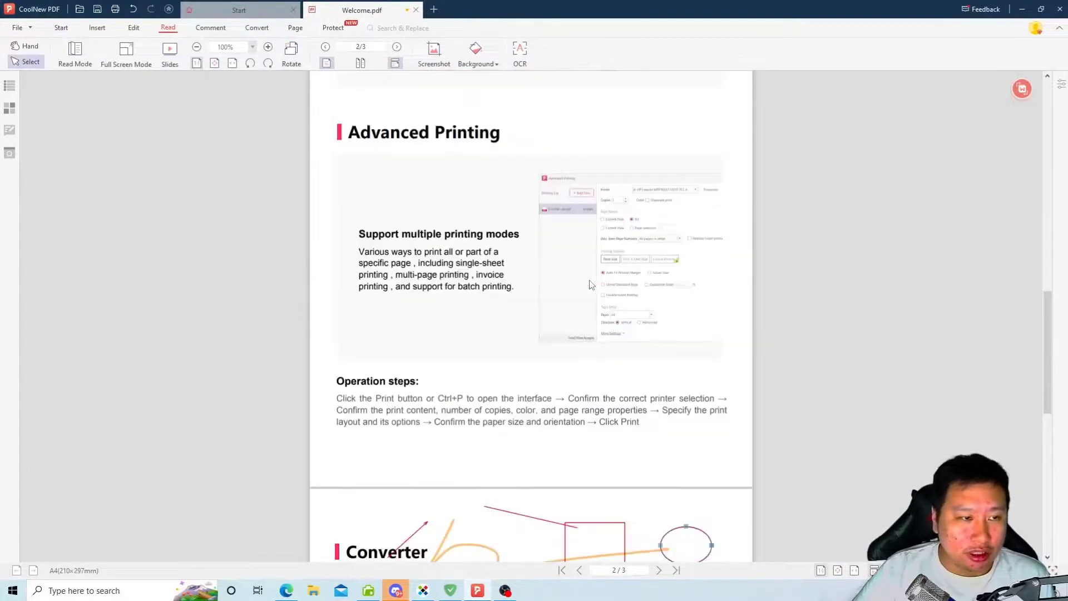
pyautogui.click(217, 66)
pyautogui.click(233, 64)
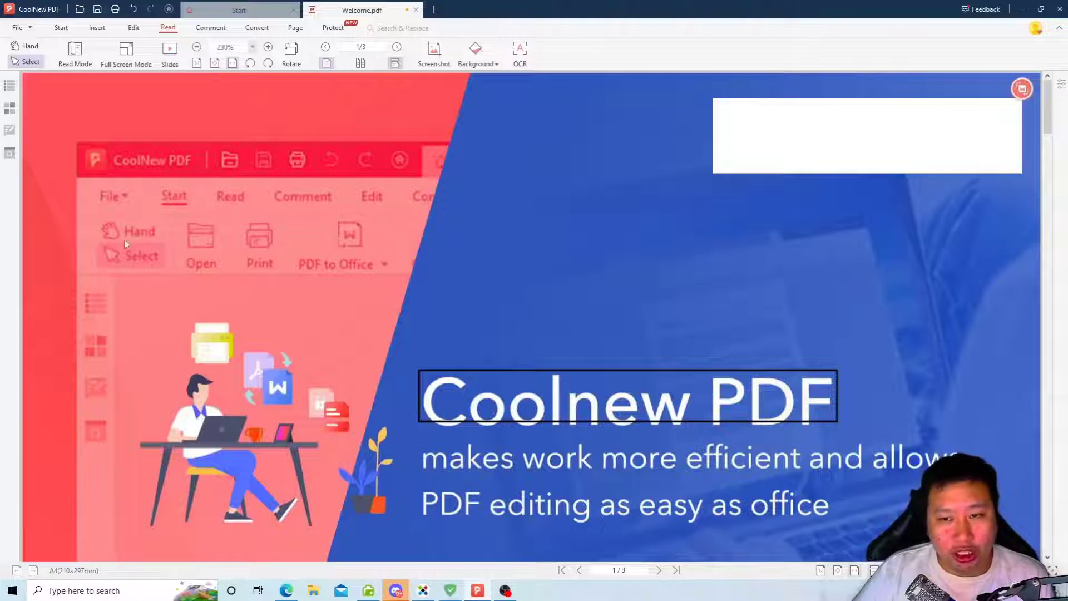
pyautogui.click(214, 64)
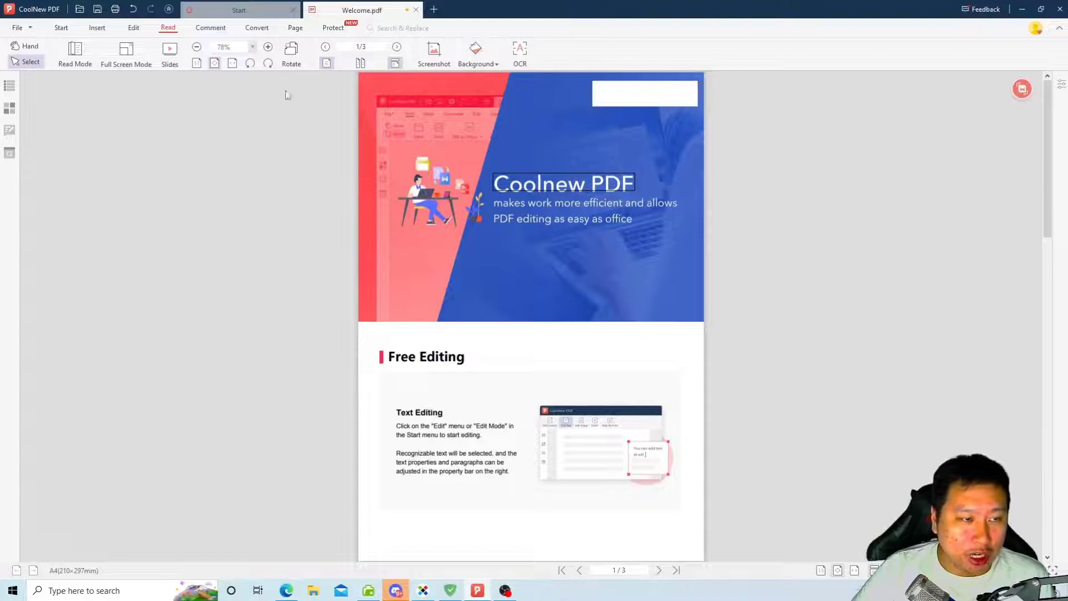
pyautogui.click(192, 65)
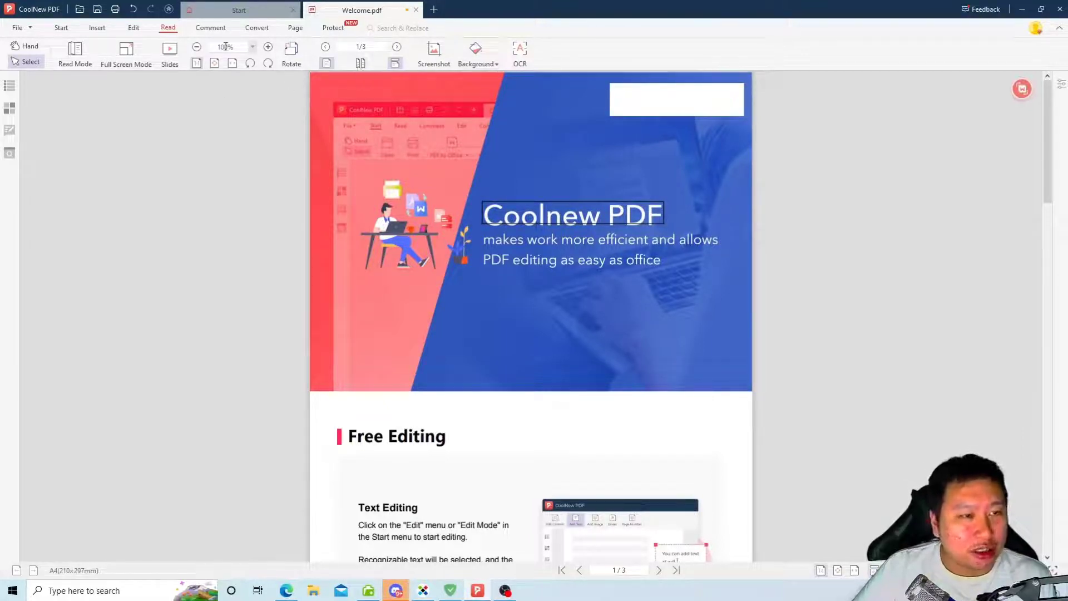
# Try the Comment tab's highlight tool on the blue cover banner, then switch to panning
pyautogui.click(222, 29)
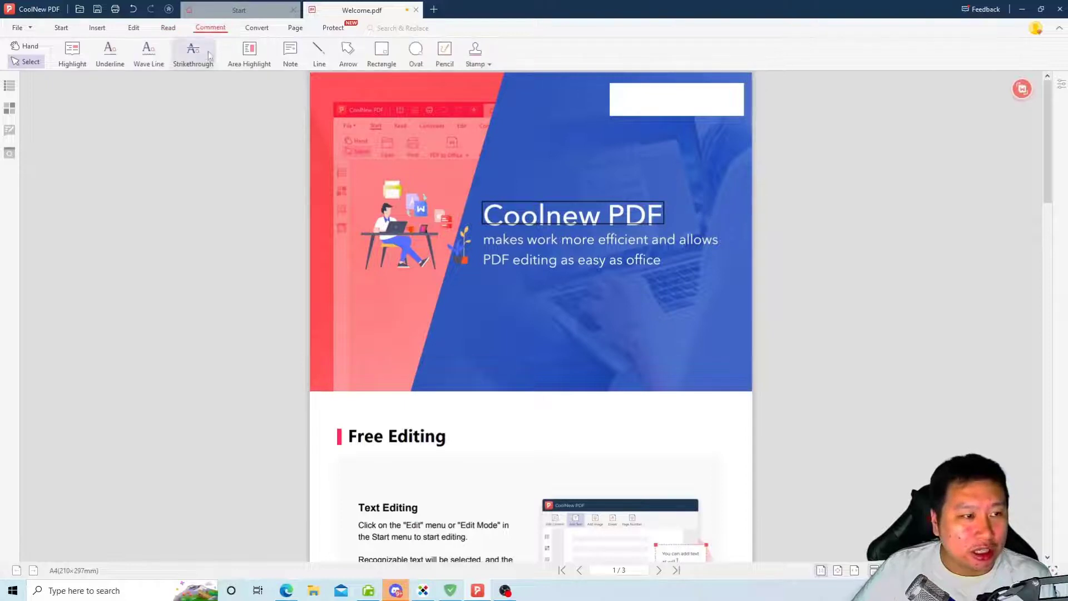
pyautogui.click(84, 53)
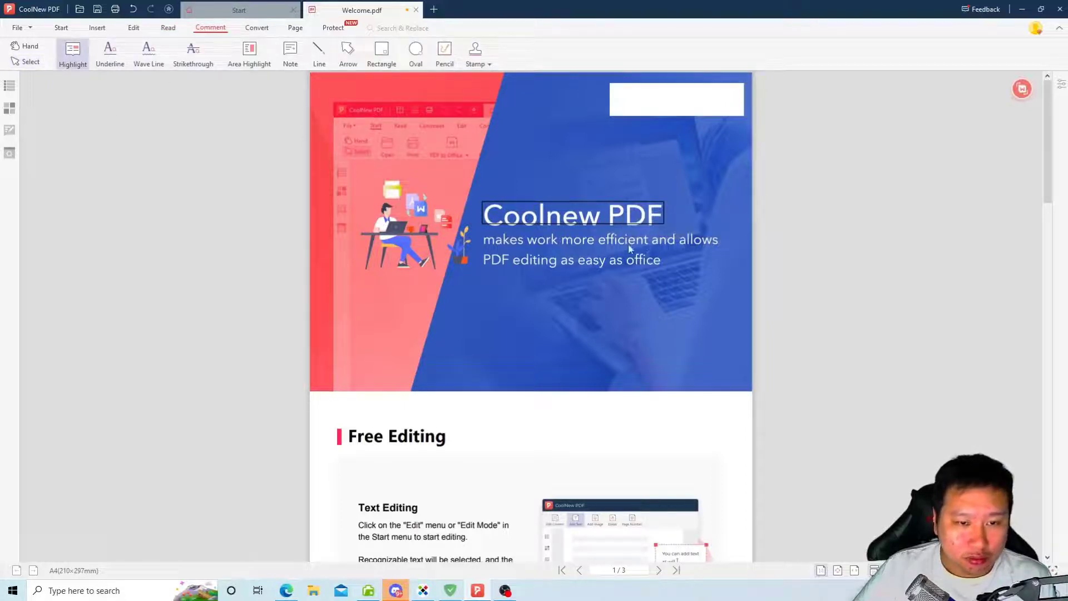
pyautogui.moveTo(629, 246); pyautogui.dragTo(703, 271)
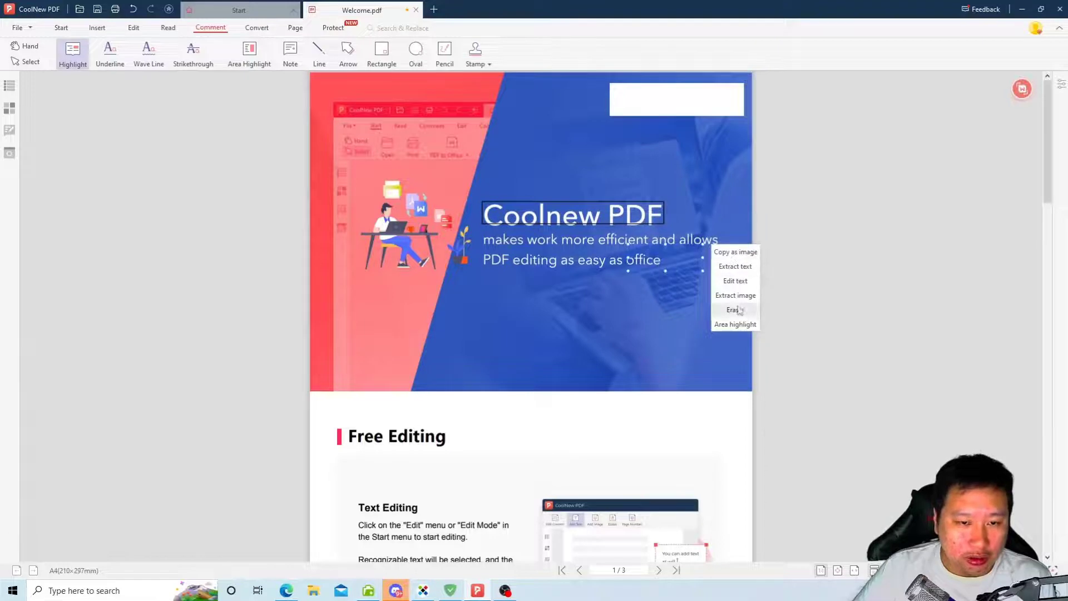
pyautogui.click(734, 324)
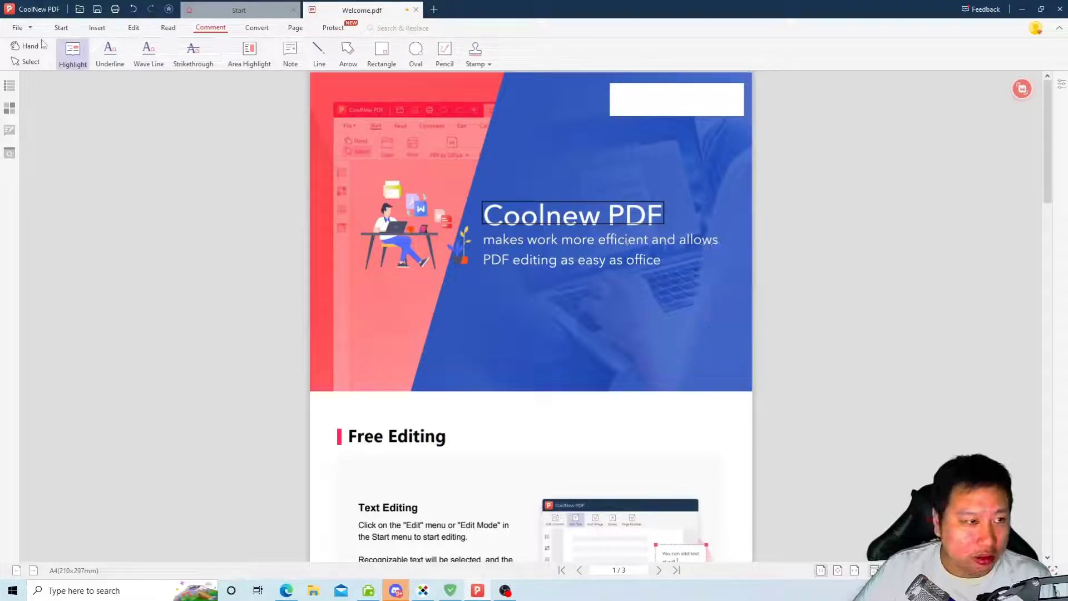
pyautogui.click(78, 53)
pyautogui.click(77, 55)
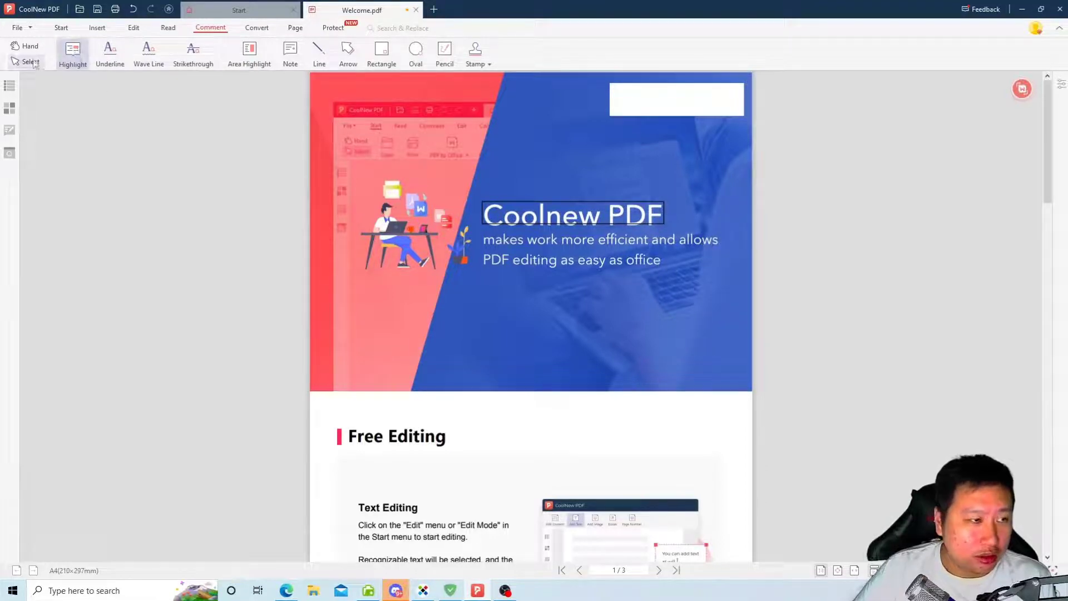
pyautogui.click(25, 46)
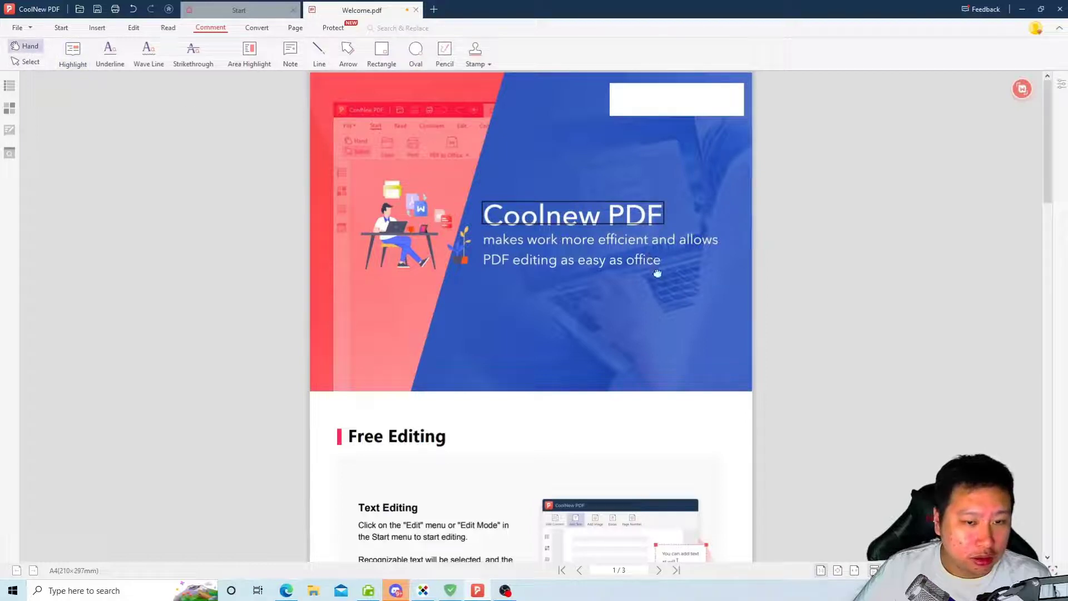
# Area-highlight 'as office' in the cover tagline and select its comment card
pyautogui.click(75, 54)
pyautogui.click(250, 55)
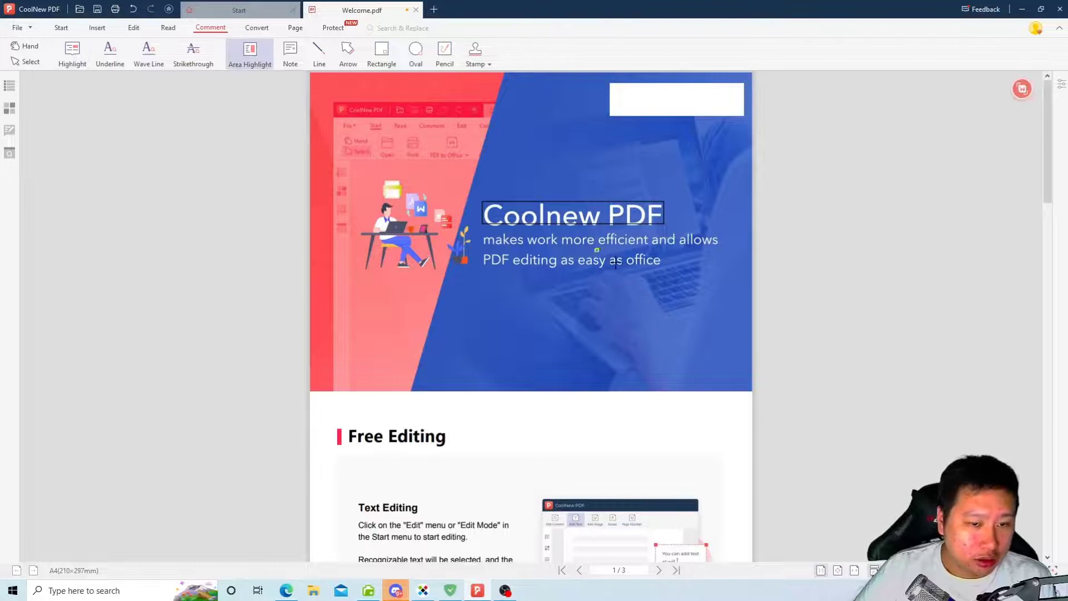
pyautogui.moveTo(616, 266); pyautogui.dragTo(669, 283)
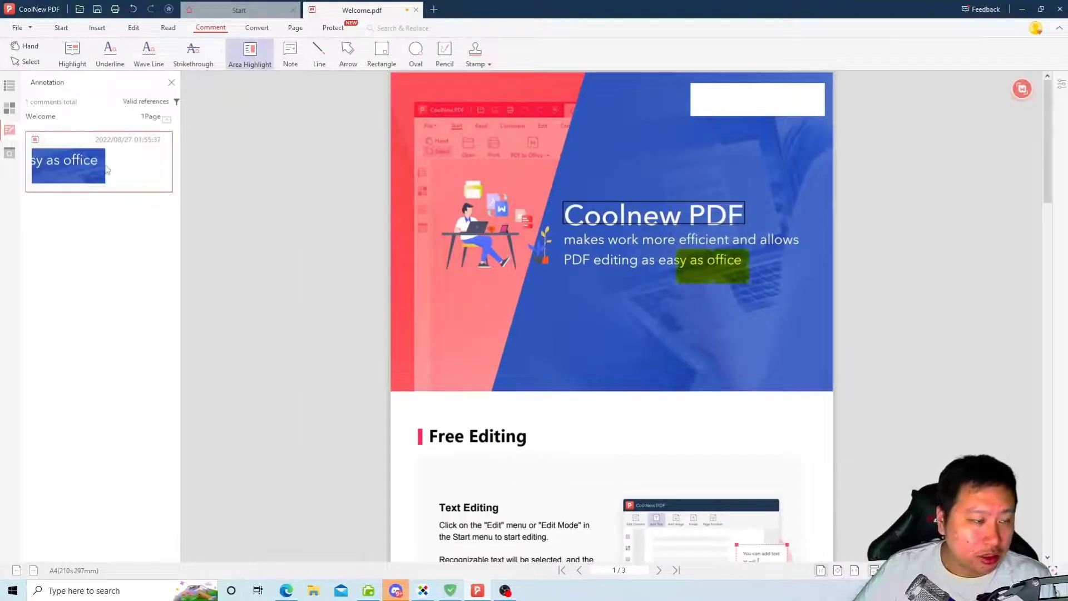
pyautogui.click(107, 200)
pyautogui.scroll(3, 727, 285)
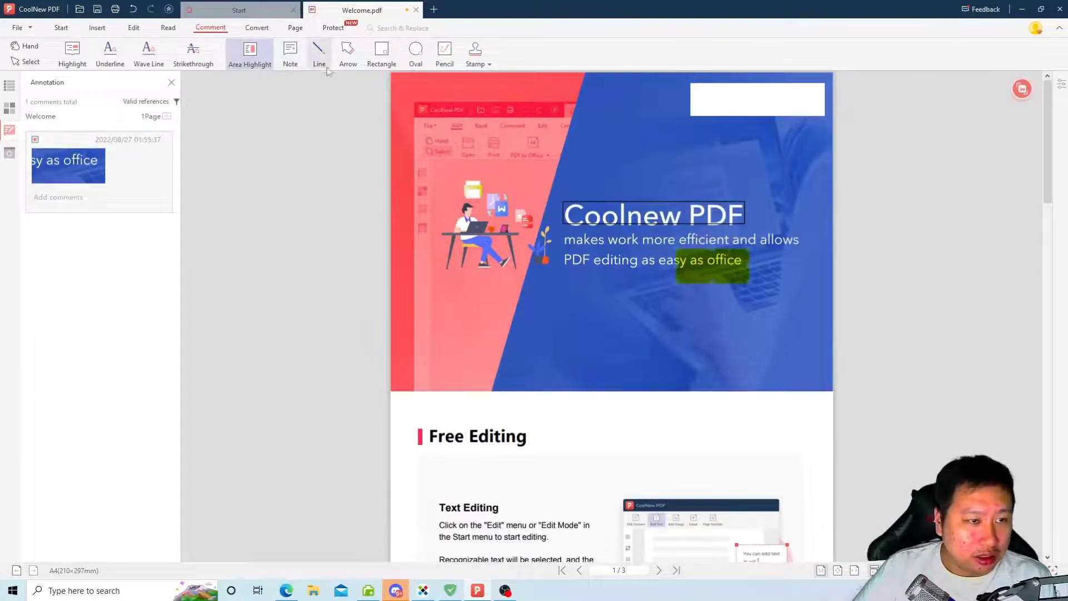
pyautogui.click(248, 29)
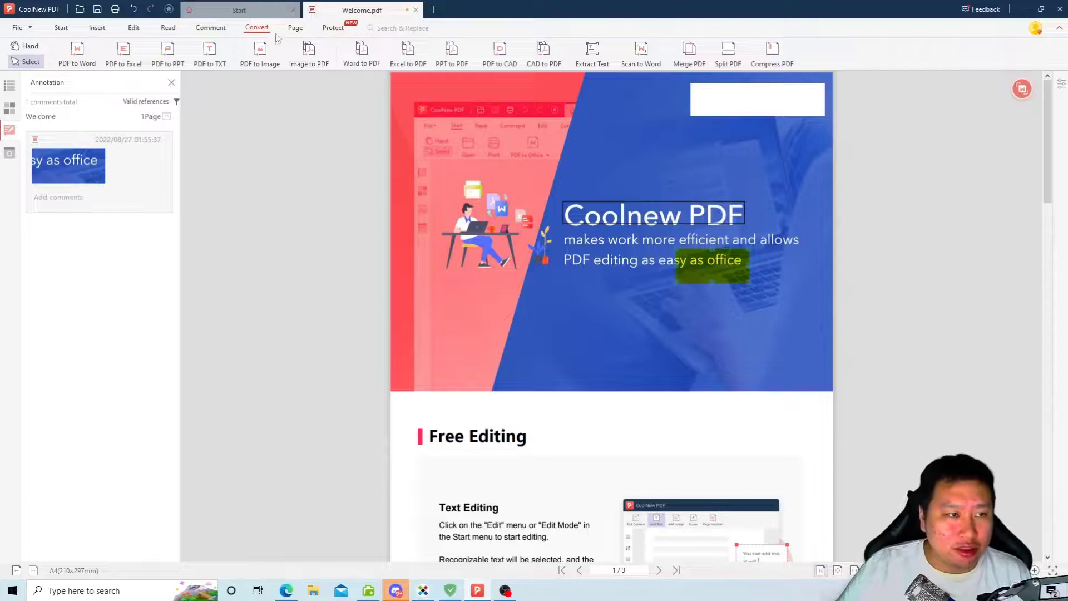
# Browse the Page, Protect and Start tabs, then open Advanced Printing from the File menu
pyautogui.click(295, 28)
pyautogui.click(333, 28)
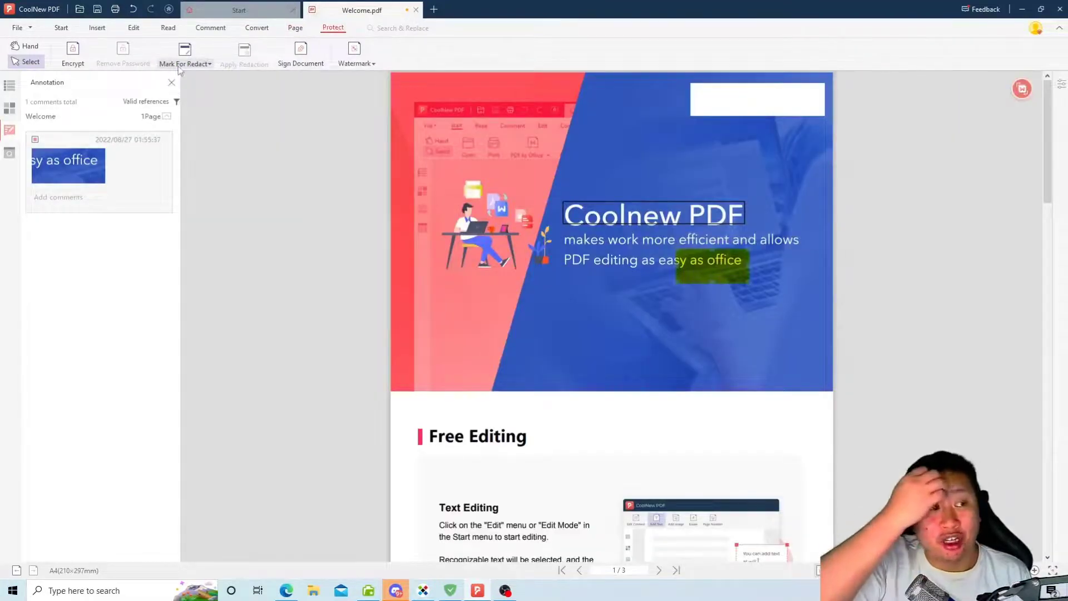
pyautogui.click(62, 28)
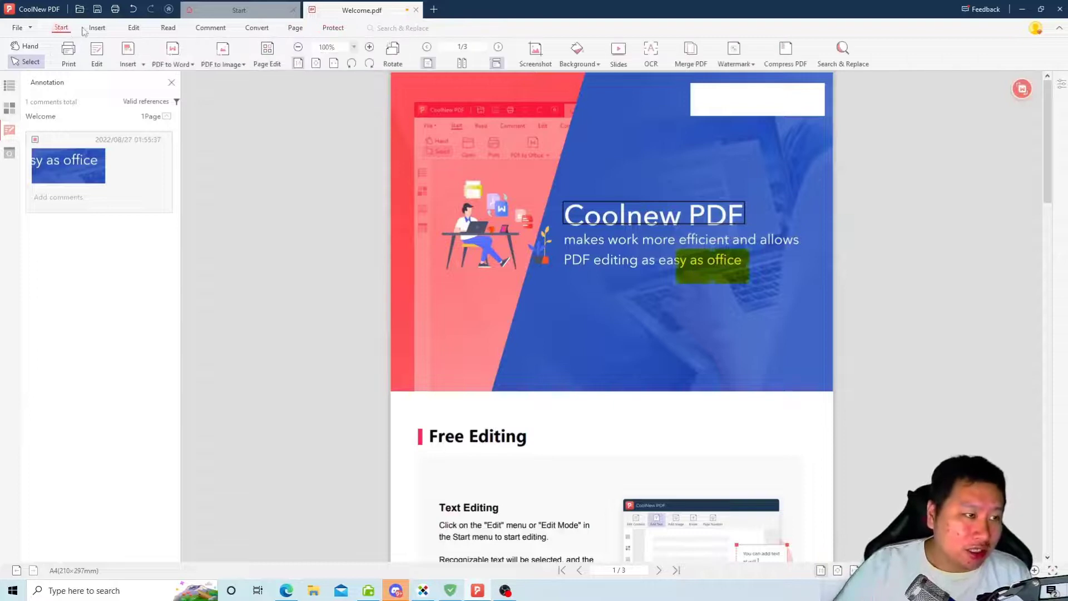
pyautogui.click(17, 27)
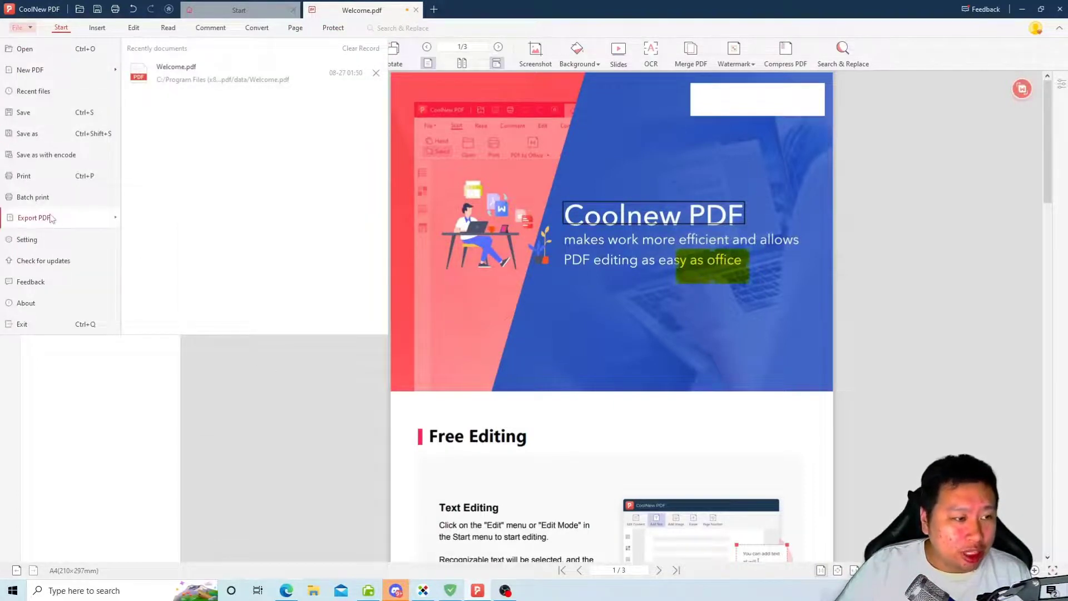
pyautogui.moveTo(53, 216)
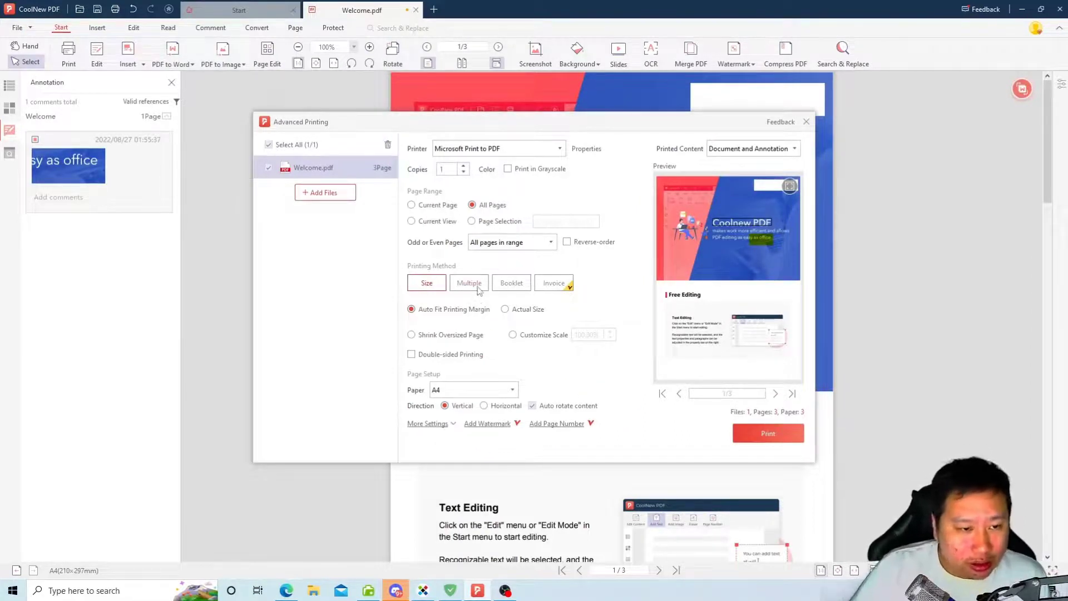
# Compare the Invoice, Booklet, Multiple and Size layouts, keep Document and Annotation content, and close
pyautogui.click(555, 284)
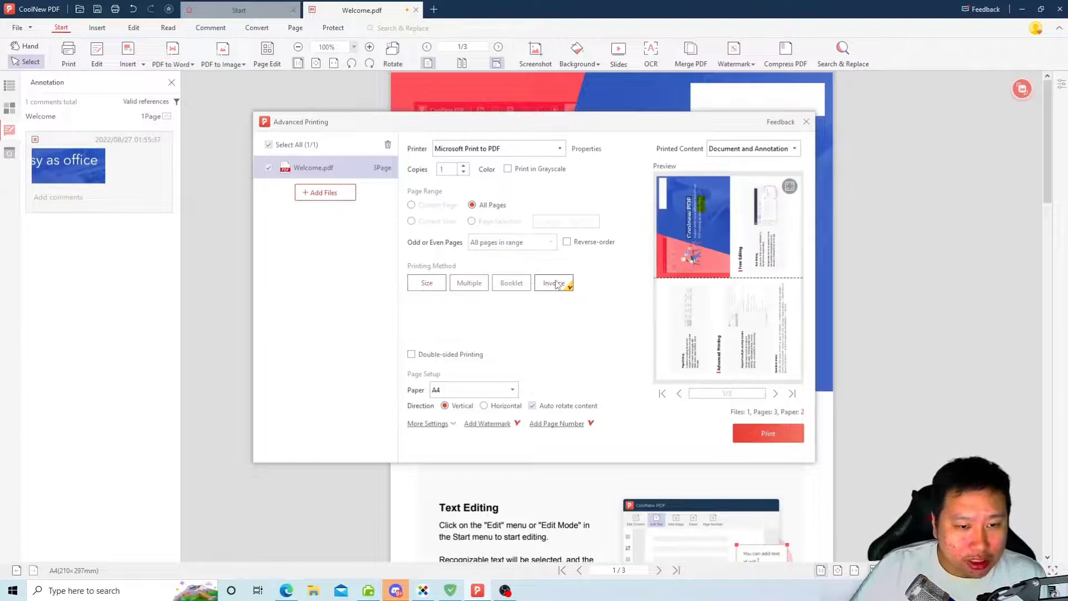
pyautogui.click(513, 287)
pyautogui.click(467, 287)
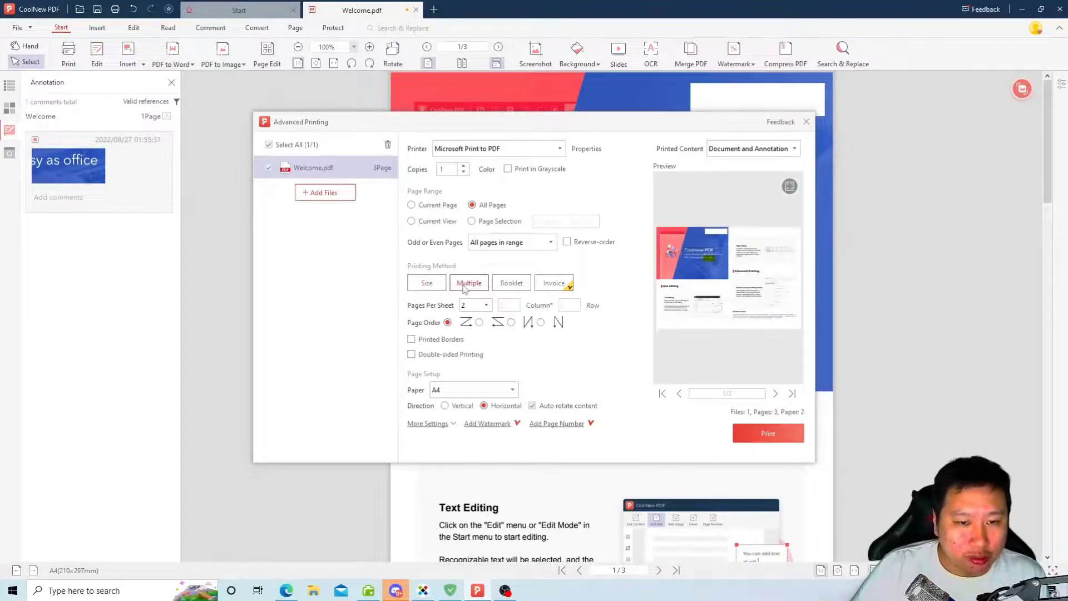
pyautogui.click(418, 288)
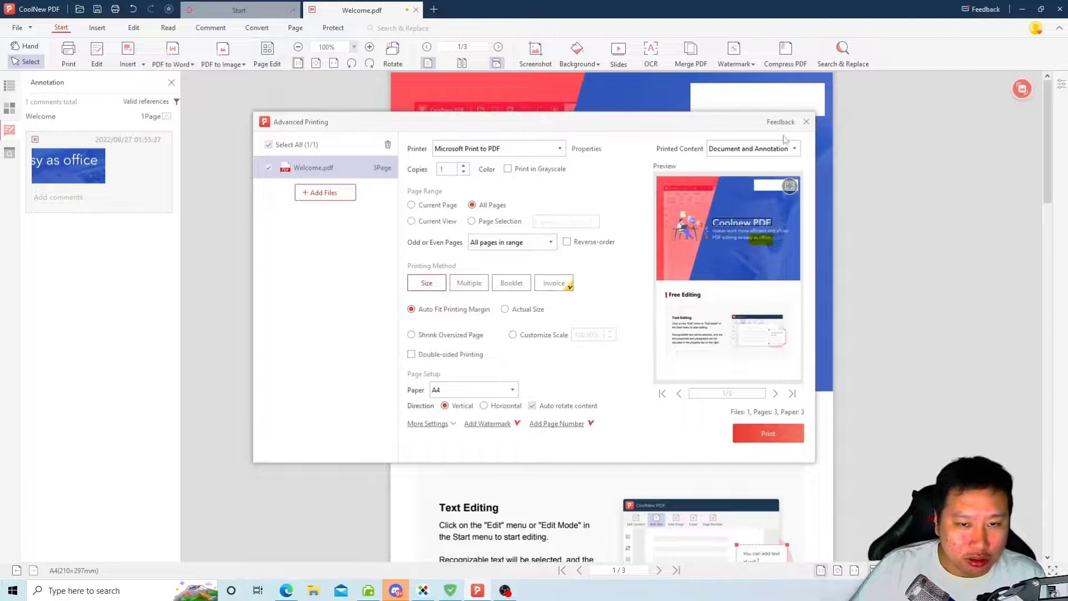
pyautogui.click(760, 150)
pyautogui.click(752, 157)
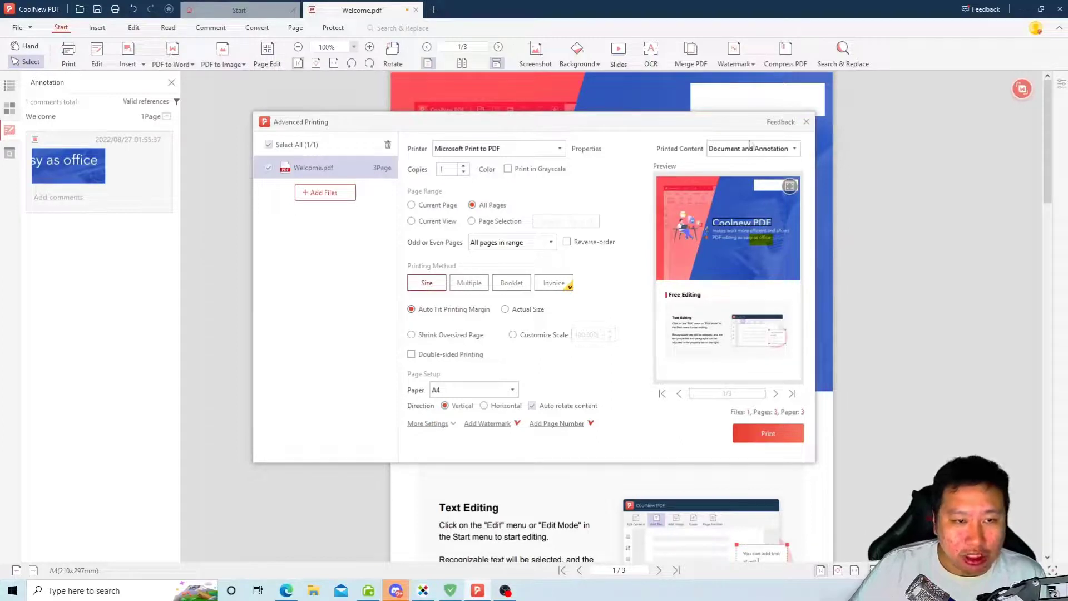
pyautogui.click(807, 121)
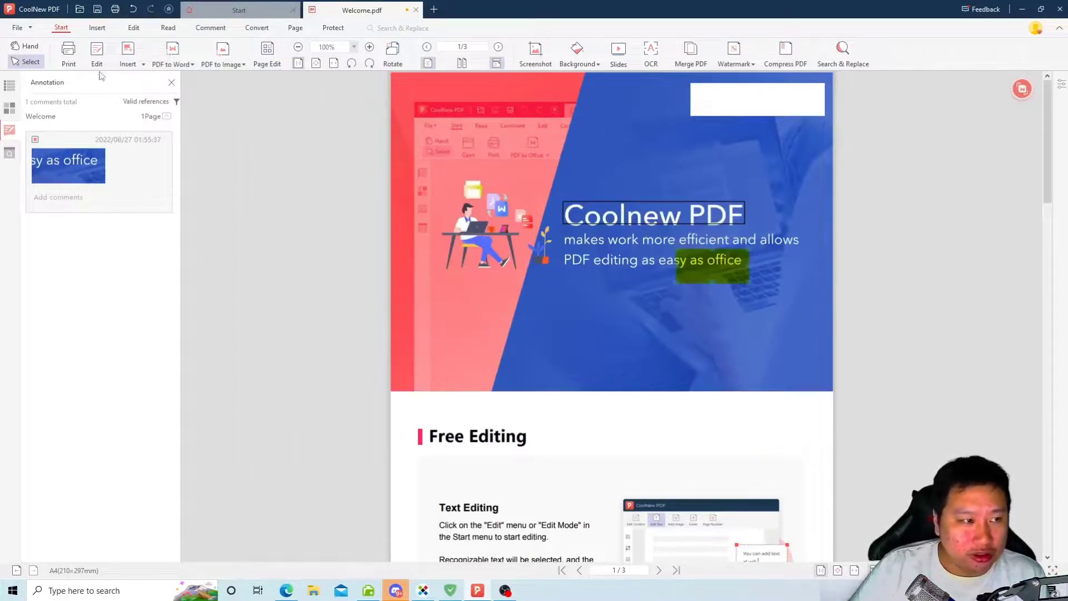